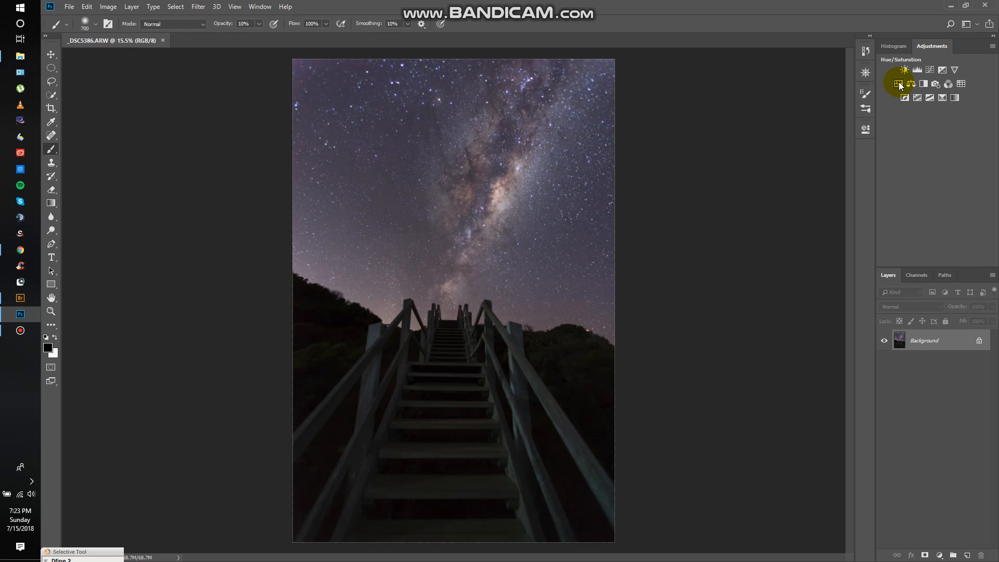
- Add a Curves adjustment layer and set a highlight point and a shadow point by sampling bright and dark areas of the Milky Way
{"action": "left_click", "coordinate": [930, 69]}
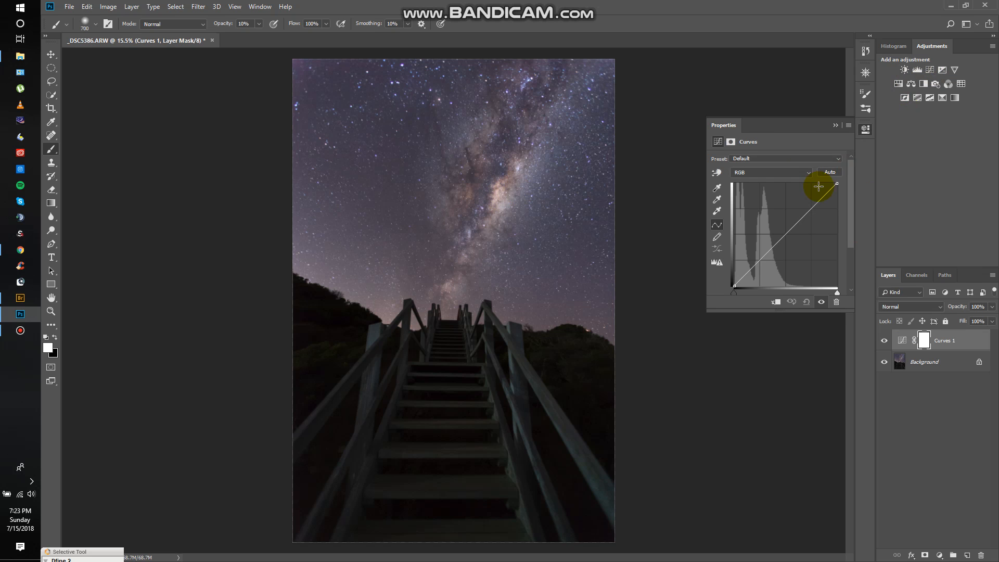
{"action": "left_click", "coordinate": [717, 173]}
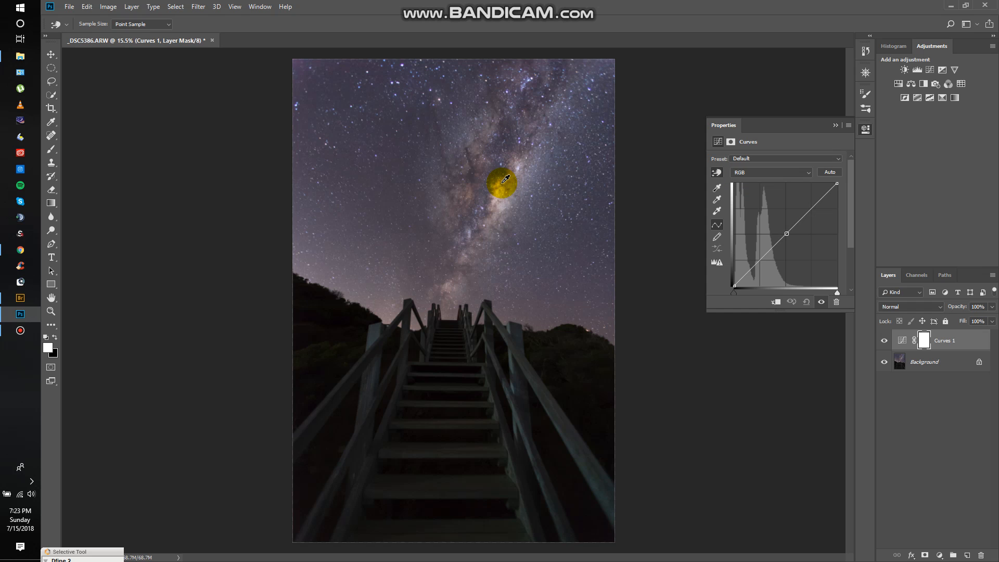
{"action": "scroll", "coordinate": [505, 179], "scroll_direction": "up", "scroll_amount": 5}
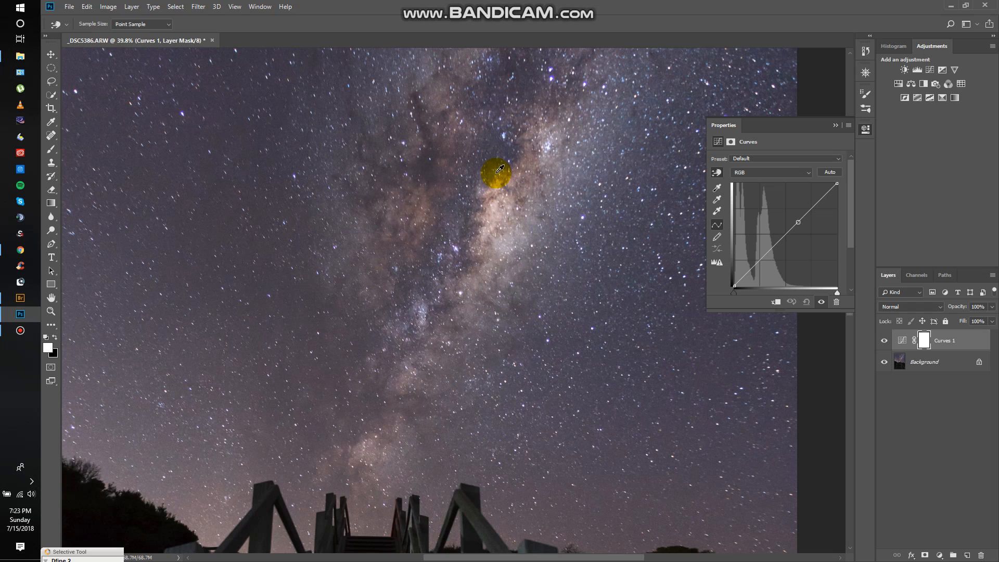
{"action": "scroll", "coordinate": [487, 207], "scroll_direction": "up", "scroll_amount": 2}
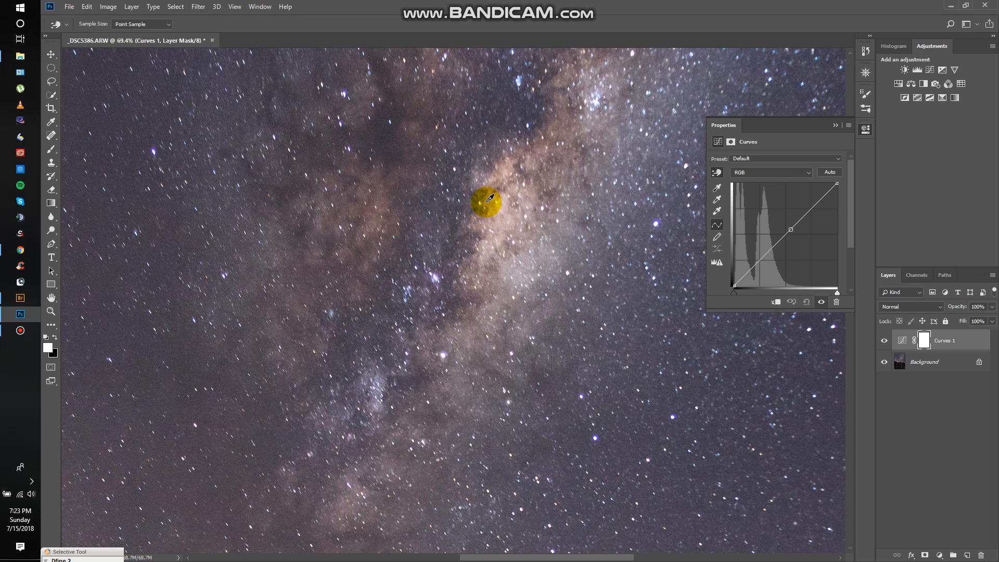
{"action": "left_click", "coordinate": [438, 273]}
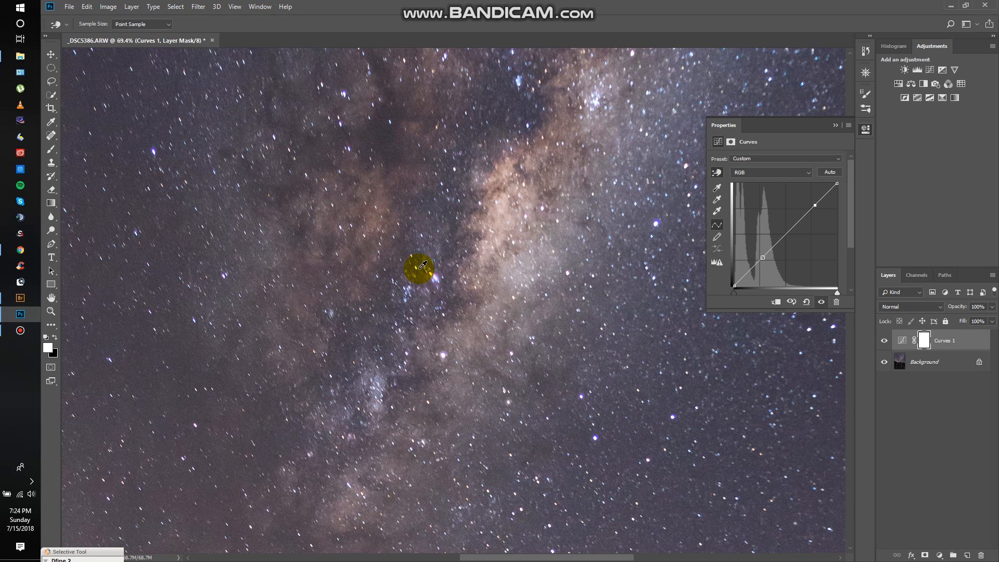
{"action": "left_click", "coordinate": [453, 225]}
{"action": "left_click_drag", "start_coordinate": [433, 175], "coordinate": [394, 138]}
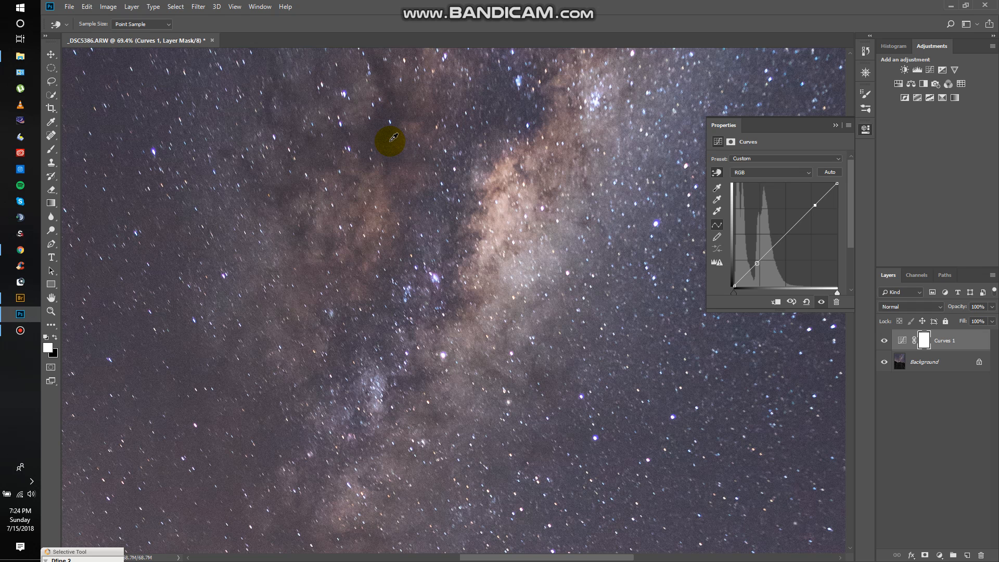
{"action": "left_click", "coordinate": [394, 137]}
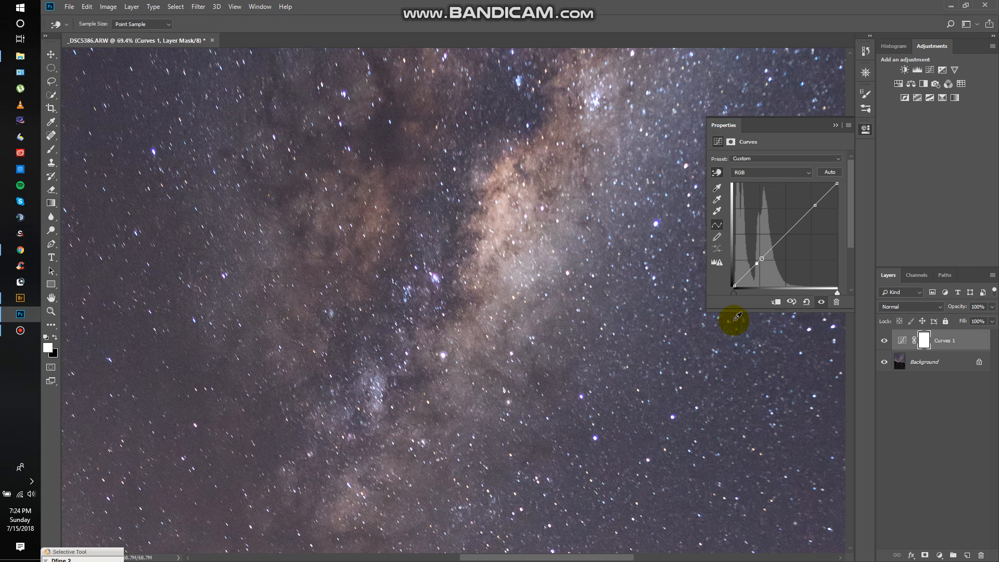
{"action": "left_click", "coordinate": [817, 204]}
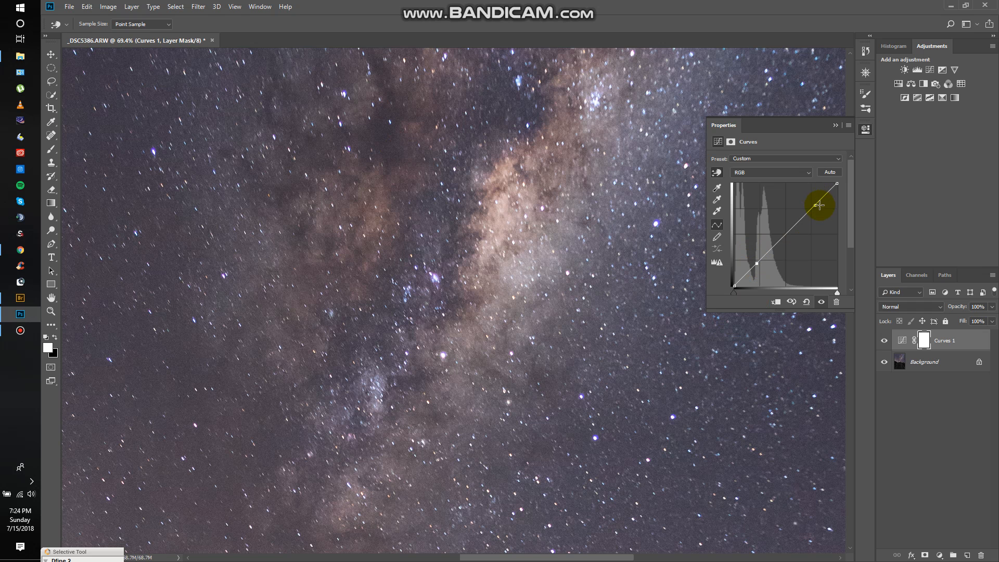
{"action": "scroll", "coordinate": [346, 341], "scroll_direction": "down", "scroll_amount": 5}
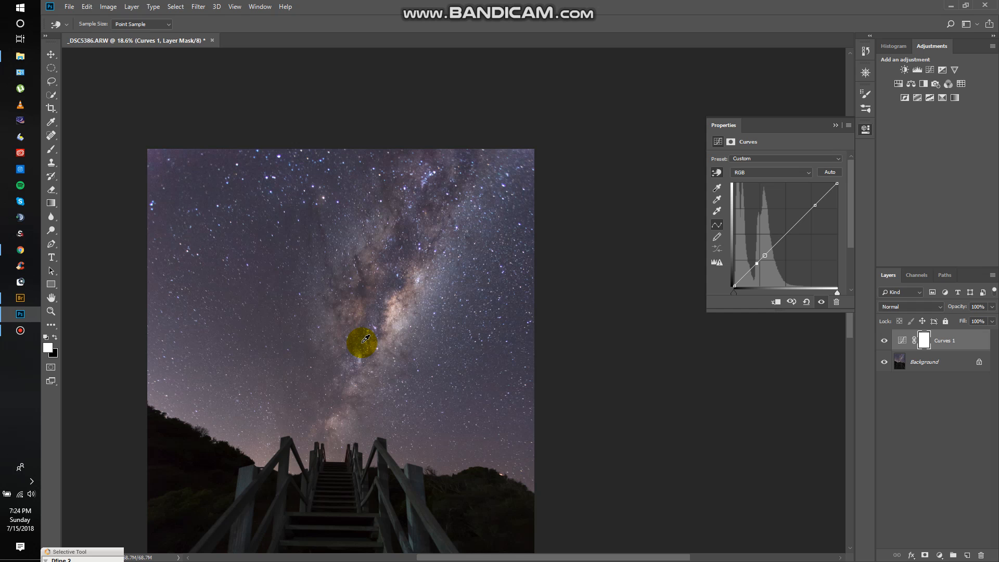
{"action": "scroll", "coordinate": [365, 339], "scroll_direction": "down", "scroll_amount": 1}
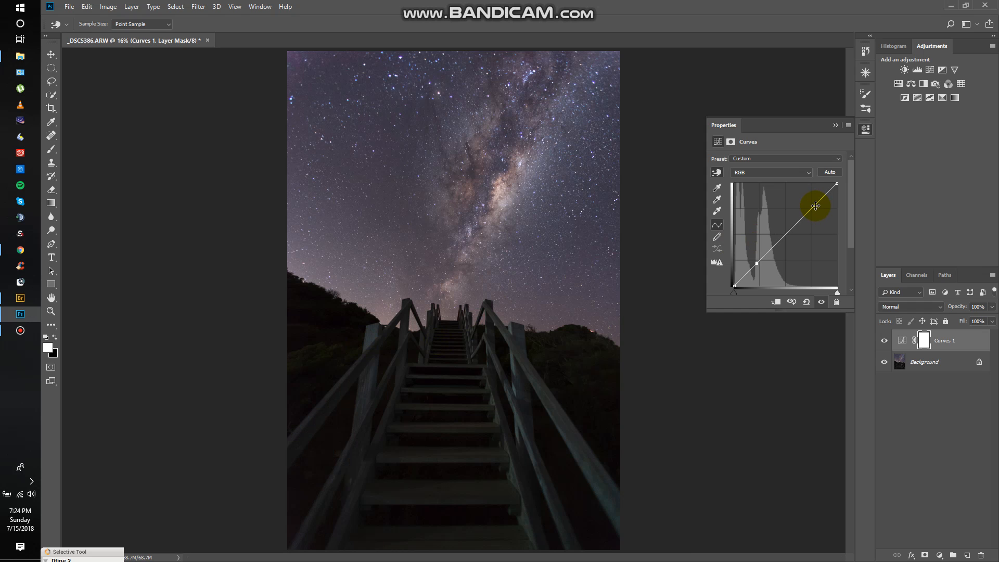
- Shape the RGB curve into a gentle S by raising the highlight point and slightly lowering the shadow point
{"action": "left_click_drag", "start_coordinate": [816, 205], "coordinate": [807, 200]}
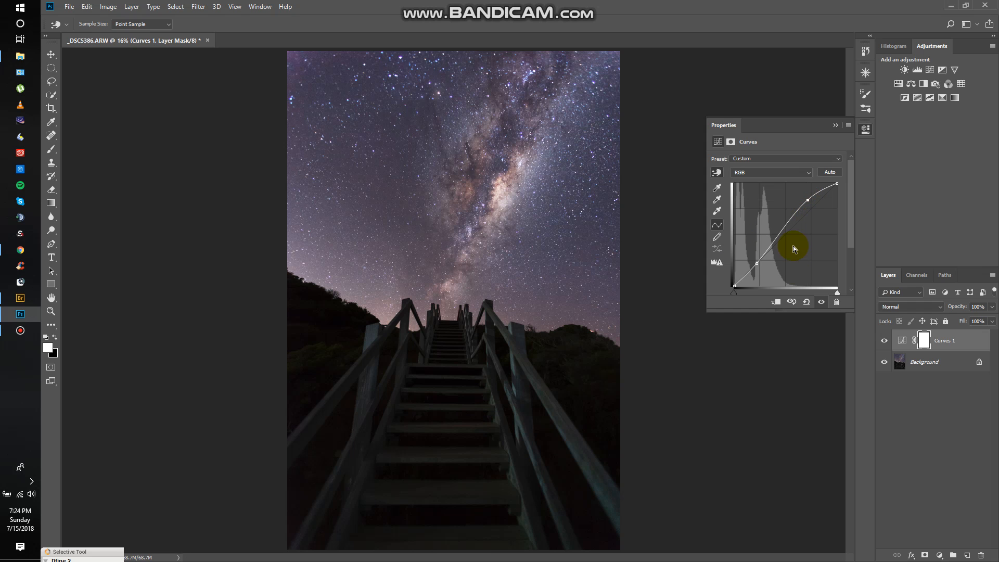
{"action": "left_click", "coordinate": [758, 265]}
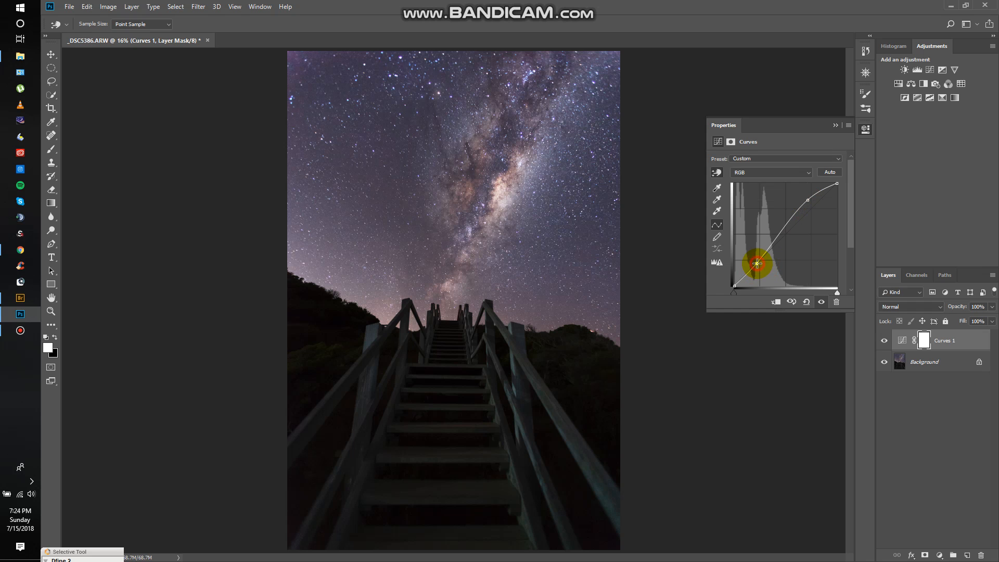
{"action": "left_click_drag", "start_coordinate": [757, 264], "coordinate": [760, 266]}
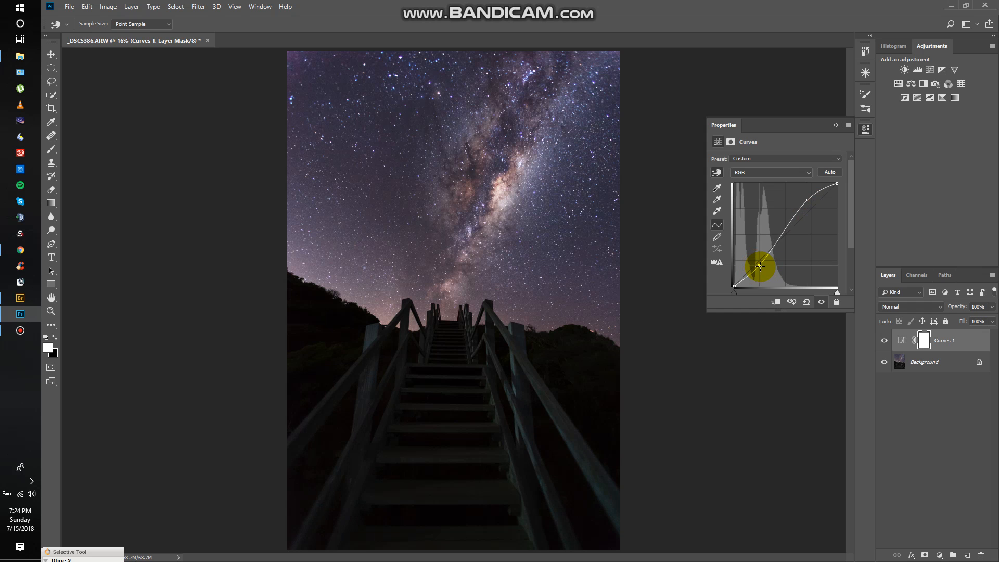
{"action": "left_click_drag", "start_coordinate": [760, 266], "coordinate": [759, 266]}
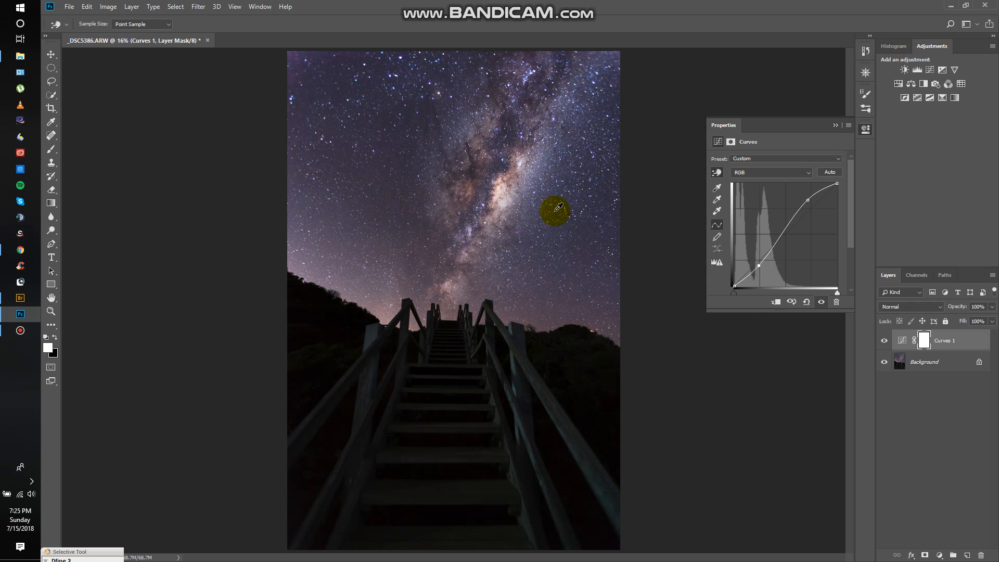
{"action": "left_click", "coordinate": [513, 196]}
{"action": "key", "text": "ctrl+z"}
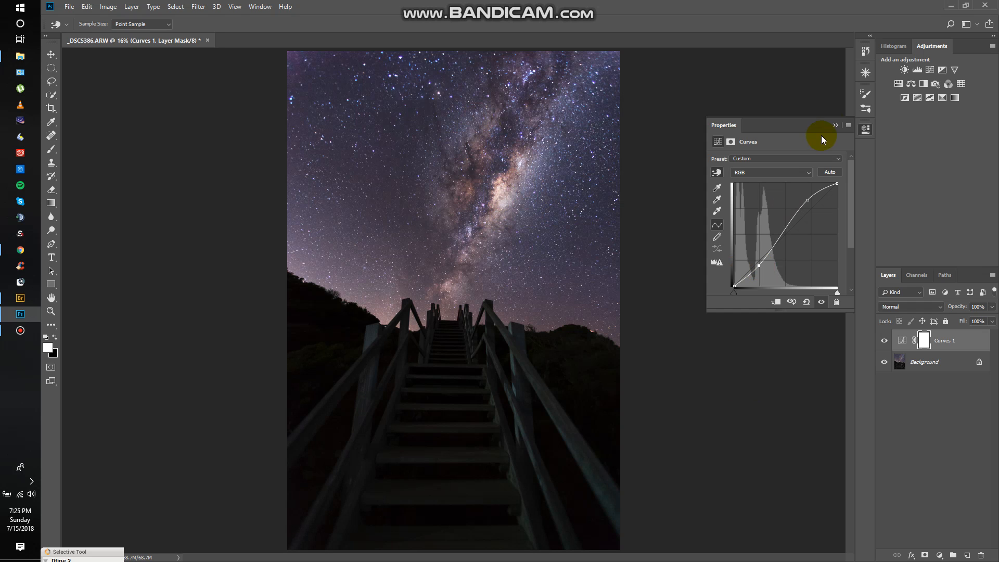
{"action": "left_click", "coordinate": [835, 125]}
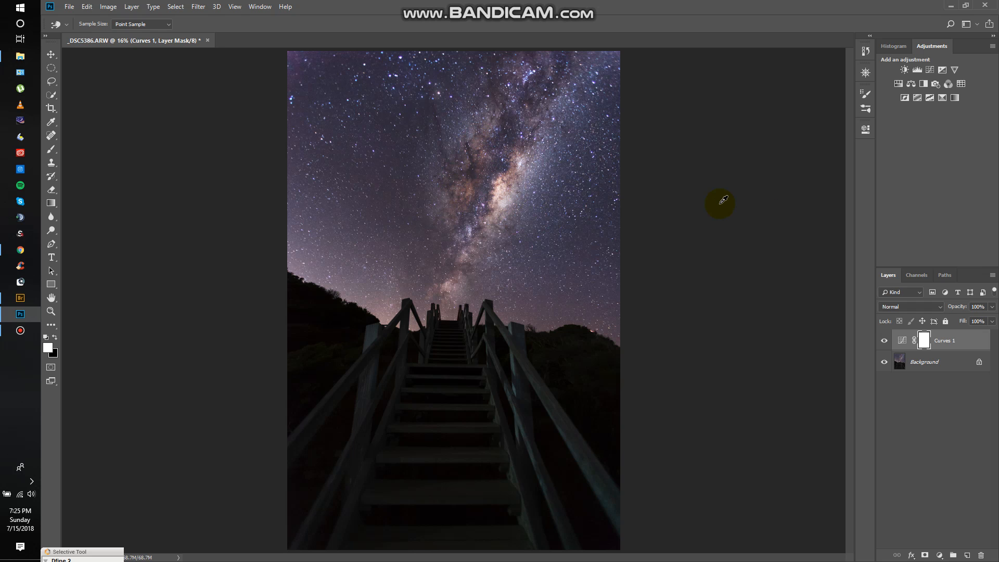
- Add a Photo Filter adjustment layer using Warming Filter (85) with the density at about 29%
{"action": "left_click", "coordinate": [936, 84]}
{"action": "key", "text": "b"}
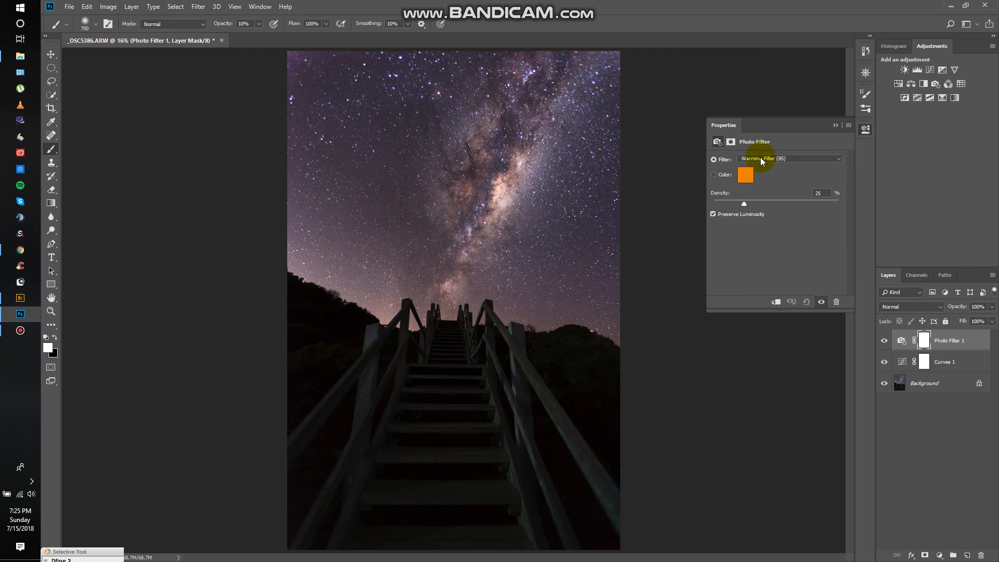
{"action": "left_click", "coordinate": [841, 160]}
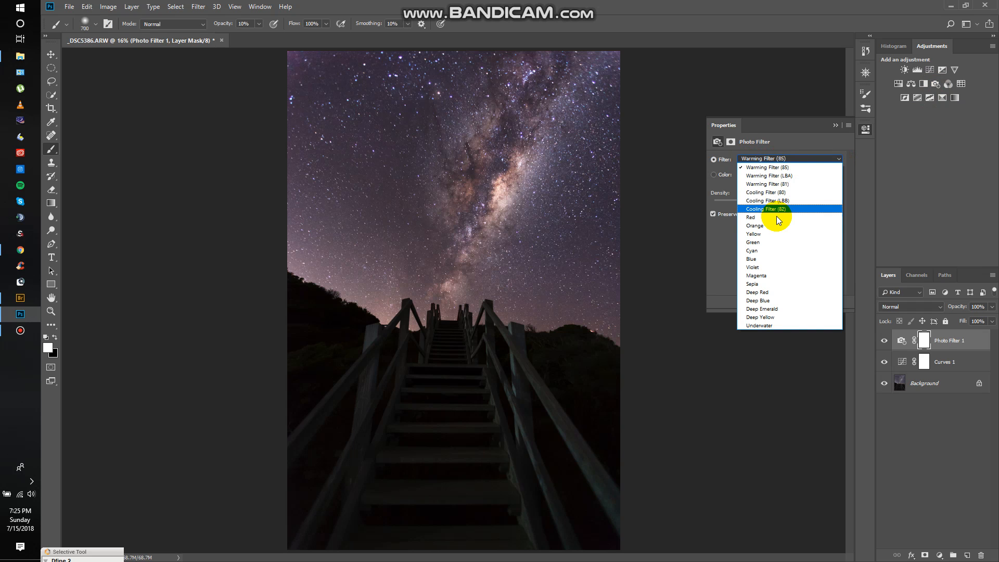
{"action": "left_click", "coordinate": [753, 167]}
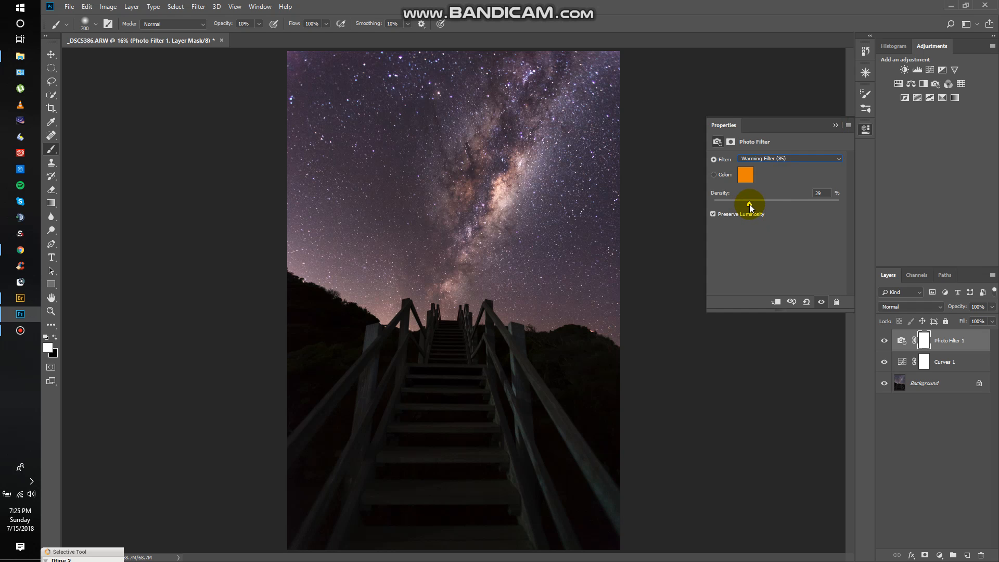
{"action": "left_click", "coordinate": [835, 125]}
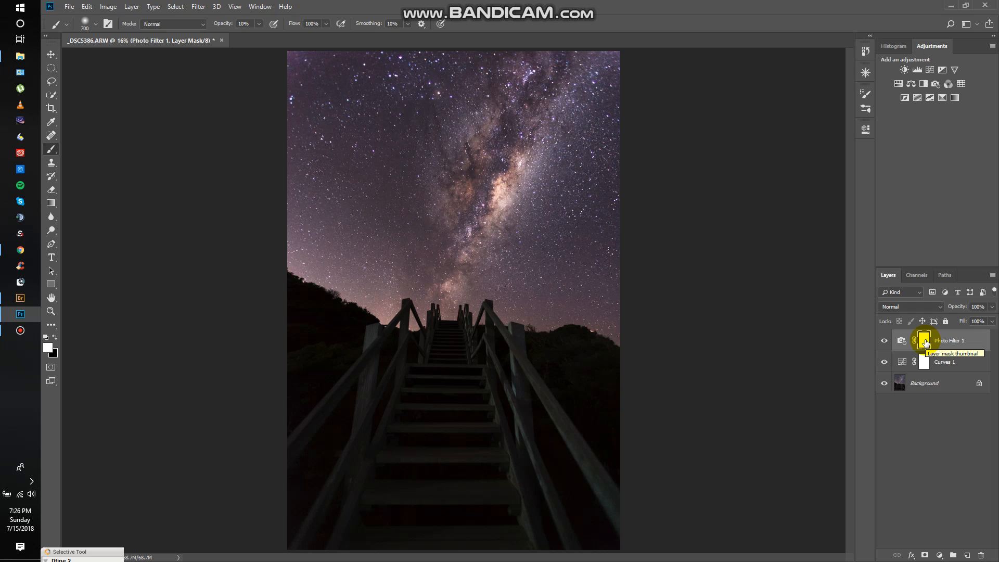
- Set up the Brush with a black foreground colour, 100% opacity and a size of 2200 px
{"action": "key", "text": "x"}
{"action": "key", "text": "d"}
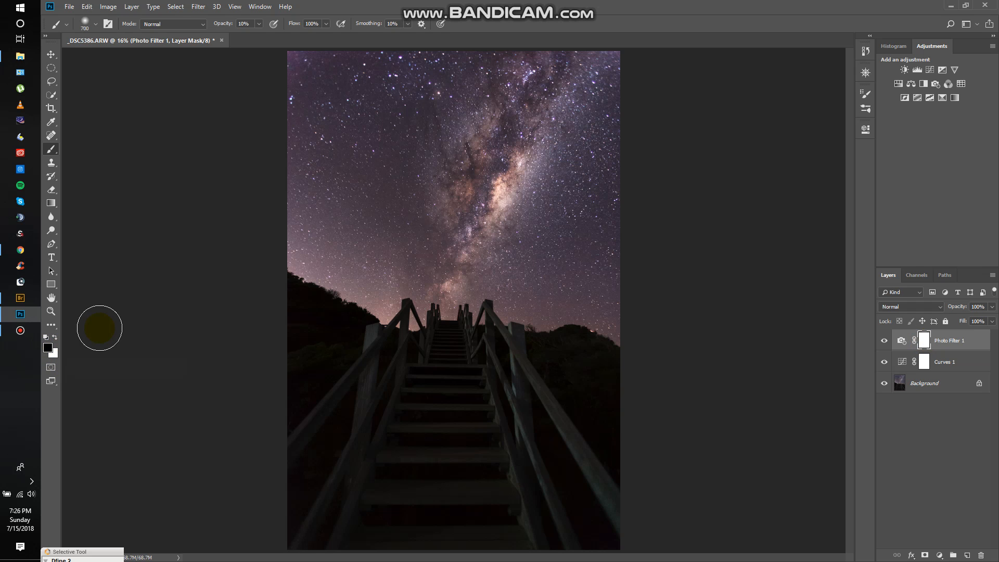
{"action": "left_click", "coordinate": [259, 27]}
{"action": "mouse_move", "coordinate": [260, 37]}
{"action": "left_mouse_down"}
{"action": "mouse_move", "coordinate": [303, 40]}
{"action": "mouse_move", "coordinate": [312, 28]}
{"action": "left_mouse_up"}
{"action": "left_click", "coordinate": [268, 91]}
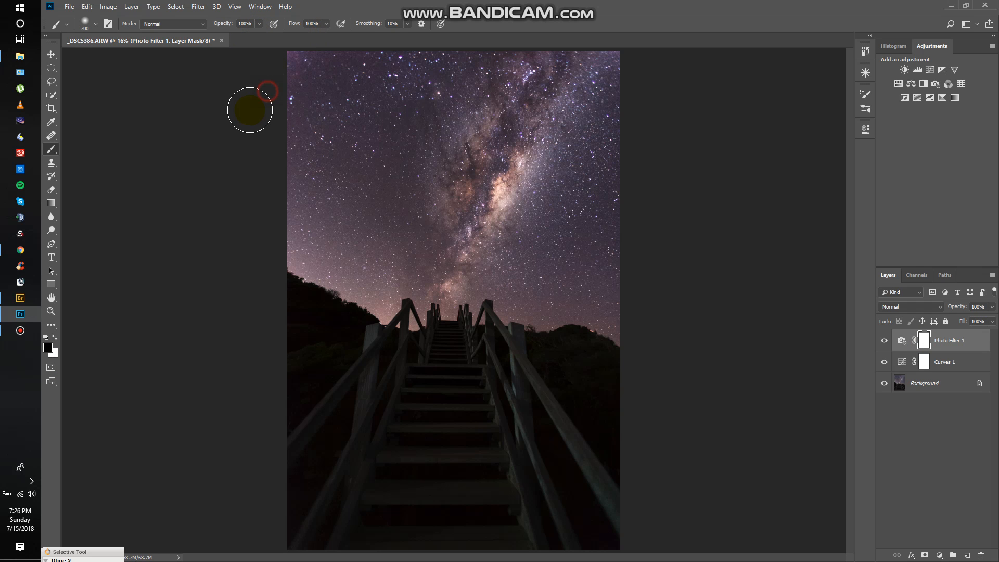
{"action": "key", "text": "bracketright"}
{"action": "key", "text": "bracketright"}
{"action": "key", "text": "bracketright"}
{"action": "key", "text": "bracketright"}
{"action": "key", "text": "bracketright"}
{"action": "key", "text": "bracketright"}
{"action": "key", "text": "bracketright"}
{"action": "key", "text": "bracketright"}
{"action": "key", "text": "bracketright"}
{"action": "key", "text": "bracketright"}
{"action": "key", "text": "bracketright"}
{"action": "key", "text": "bracketright"}
{"action": "key", "text": "bracketright"}
{"action": "key", "text": "bracketright"}
{"action": "key", "text": "bracketright"}
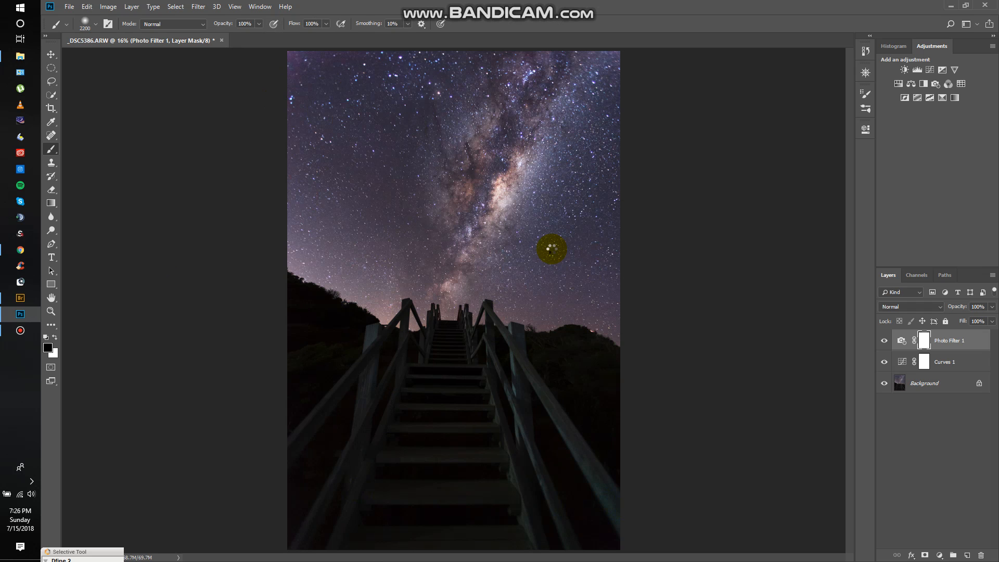
- Invert the Photo Filter layer's mask to black and reduce the brush size to 600 px
{"action": "key", "text": "ctrl+i"}
{"action": "key", "text": "bracketleft"}
{"action": "key", "text": "bracketleft"}
{"action": "key", "text": "bracketleft"}
{"action": "key", "text": "bracketleft"}
{"action": "key", "text": "bracketleft"}
{"action": "key", "text": "bracketleft"}
{"action": "key", "text": "bracketleft"}
{"action": "key", "text": "bracketleft"}
{"action": "key", "text": "bracketleft"}
{"action": "key", "text": "bracketleft"}
{"action": "key", "text": "bracketleft"}
{"action": "key", "text": "bracketleft"}
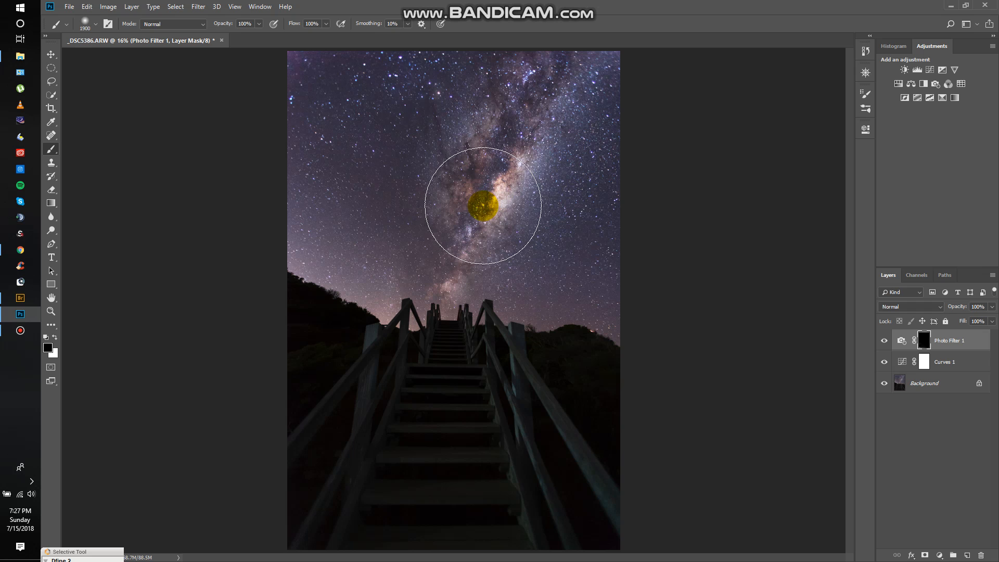
{"action": "key", "text": "bracketleft"}
{"action": "key", "text": "bracketleft"}
{"action": "key", "text": "bracketleft"}
{"action": "key", "text": "bracketleft"}
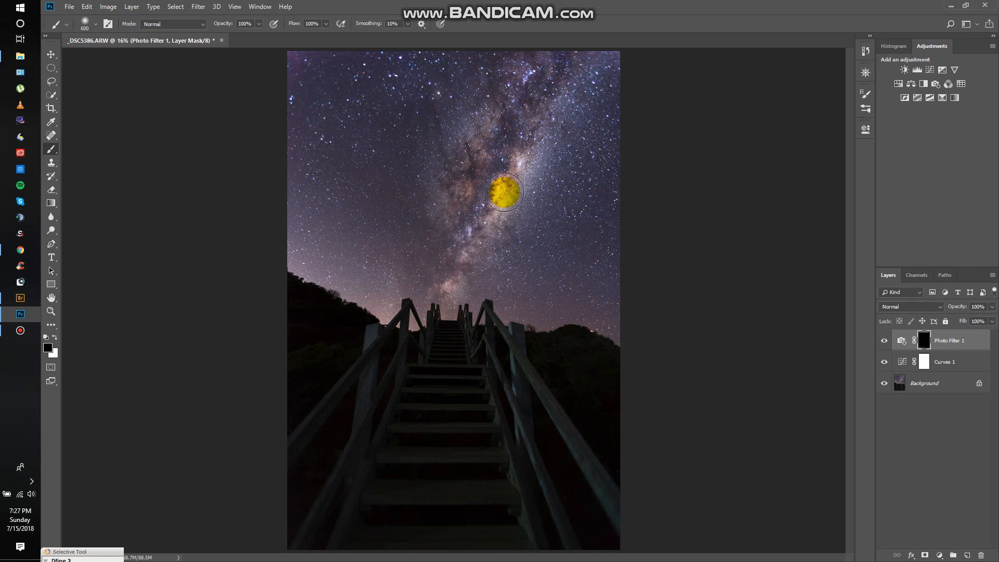
- Paint white on the Photo Filter mask over the Milky Way's bright core and orange dust clouds with a small brush of about 150 to 175 px
{"action": "scroll", "coordinate": [503, 192], "scroll_direction": "up", "scroll_amount": 8}
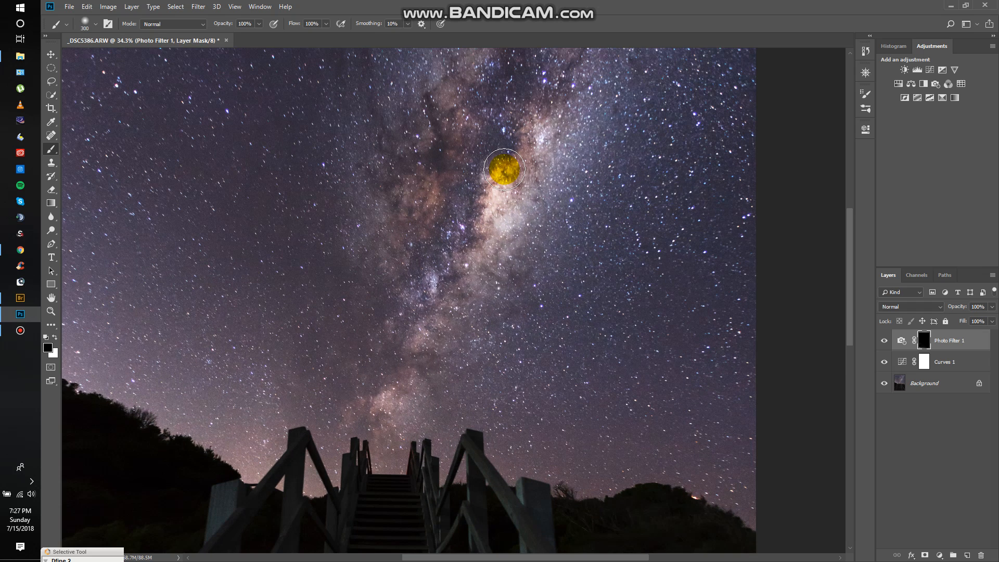
{"action": "scroll", "coordinate": [504, 169], "scroll_direction": "up", "scroll_amount": 2}
{"action": "left_click_drag", "start_coordinate": [490, 145], "coordinate": [461, 326]}
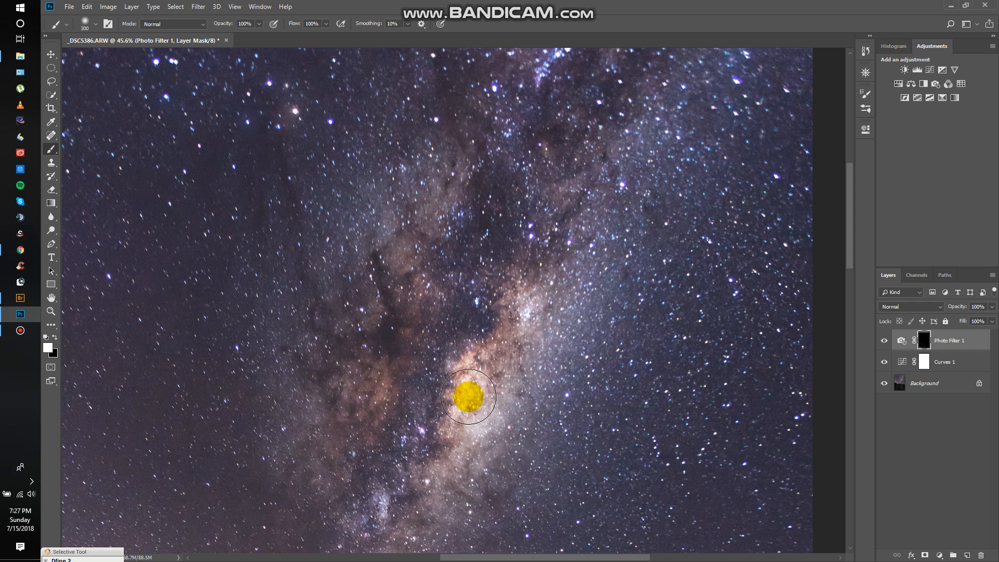
{"action": "key", "text": "bracketleft"}
{"action": "key", "text": "bracketleft"}
{"action": "key", "text": "bracketleft"}
{"action": "key", "text": "bracketleft"}
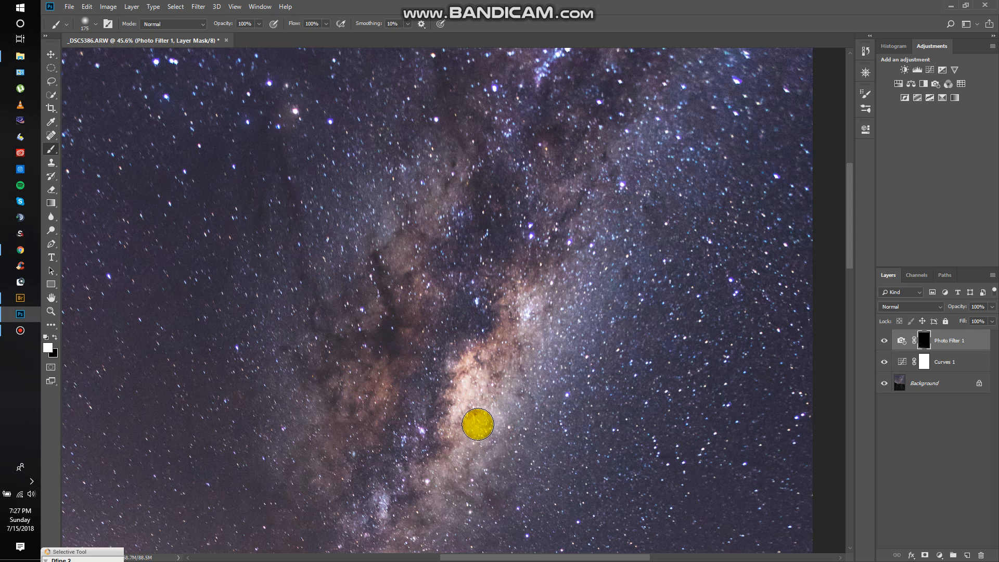
{"action": "mouse_move", "coordinate": [473, 429]}
{"action": "left_mouse_down"}
{"action": "mouse_move", "coordinate": [467, 392]}
{"action": "mouse_move", "coordinate": [501, 364]}
{"action": "mouse_move", "coordinate": [474, 384]}
{"action": "mouse_move", "coordinate": [483, 429]}
{"action": "mouse_move", "coordinate": [428, 472]}
{"action": "mouse_move", "coordinate": [441, 474]}
{"action": "mouse_move", "coordinate": [480, 381]}
{"action": "mouse_move", "coordinate": [503, 357]}
{"action": "mouse_move", "coordinate": [511, 304]}
{"action": "mouse_move", "coordinate": [528, 300]}
{"action": "mouse_move", "coordinate": [538, 321]}
{"action": "mouse_move", "coordinate": [534, 288]}
{"action": "mouse_move", "coordinate": [512, 289]}
{"action": "mouse_move", "coordinate": [509, 278]}
{"action": "mouse_move", "coordinate": [520, 331]}
{"action": "mouse_move", "coordinate": [477, 382]}
{"action": "mouse_move", "coordinate": [410, 307]}
{"action": "mouse_move", "coordinate": [398, 257]}
{"action": "mouse_move", "coordinate": [424, 293]}
{"action": "mouse_move", "coordinate": [404, 310]}
{"action": "mouse_move", "coordinate": [415, 332]}
{"action": "mouse_move", "coordinate": [430, 334]}
{"action": "mouse_move", "coordinate": [385, 359]}
{"action": "mouse_move", "coordinate": [385, 394]}
{"action": "mouse_move", "coordinate": [362, 385]}
{"action": "mouse_move", "coordinate": [345, 400]}
{"action": "mouse_move", "coordinate": [348, 388]}
{"action": "mouse_move", "coordinate": [338, 388]}
{"action": "mouse_move", "coordinate": [372, 430]}
{"action": "mouse_move", "coordinate": [365, 358]}
{"action": "mouse_move", "coordinate": [349, 324]}
{"action": "mouse_move", "coordinate": [362, 318]}
{"action": "mouse_move", "coordinate": [399, 244]}
{"action": "mouse_move", "coordinate": [418, 249]}
{"action": "mouse_move", "coordinate": [456, 181]}
{"action": "left_mouse_up"}
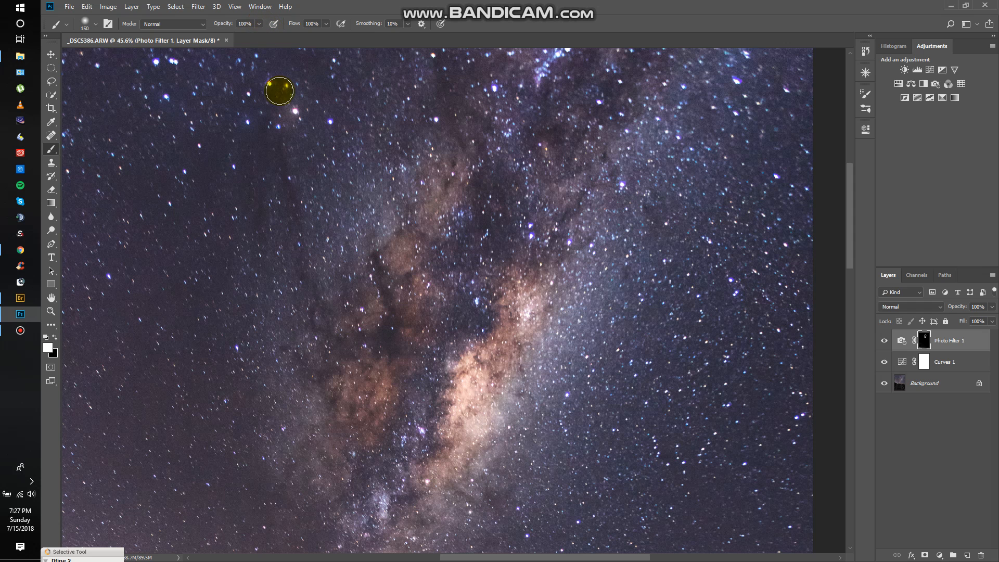
- Lower the brush opacity to 50% and paint the warming filter into the fainter parts of the Milky Way
{"action": "left_click", "coordinate": [258, 24]}
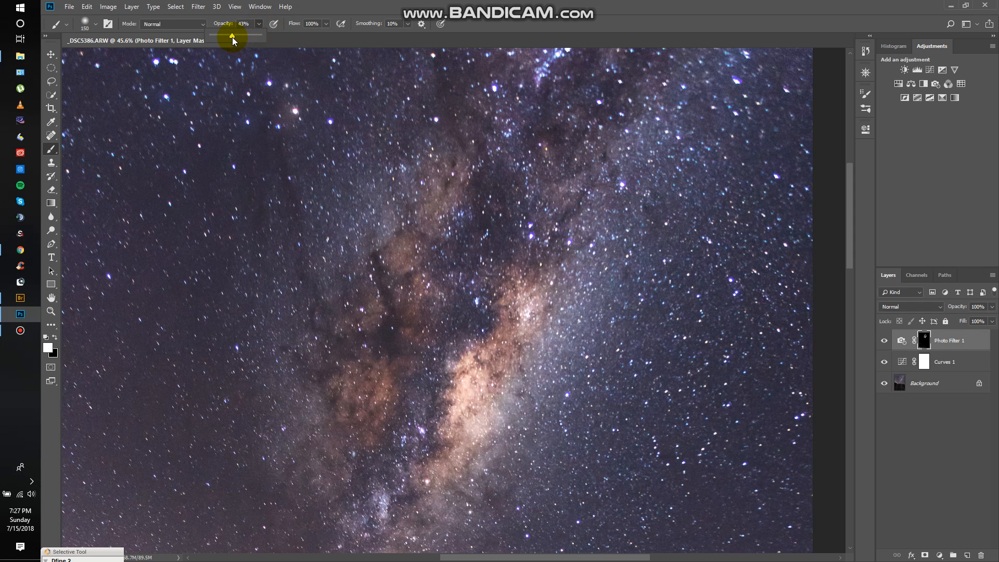
{"action": "left_click_drag", "start_coordinate": [234, 35], "coordinate": [235, 36]}
{"action": "left_click", "coordinate": [579, 189]}
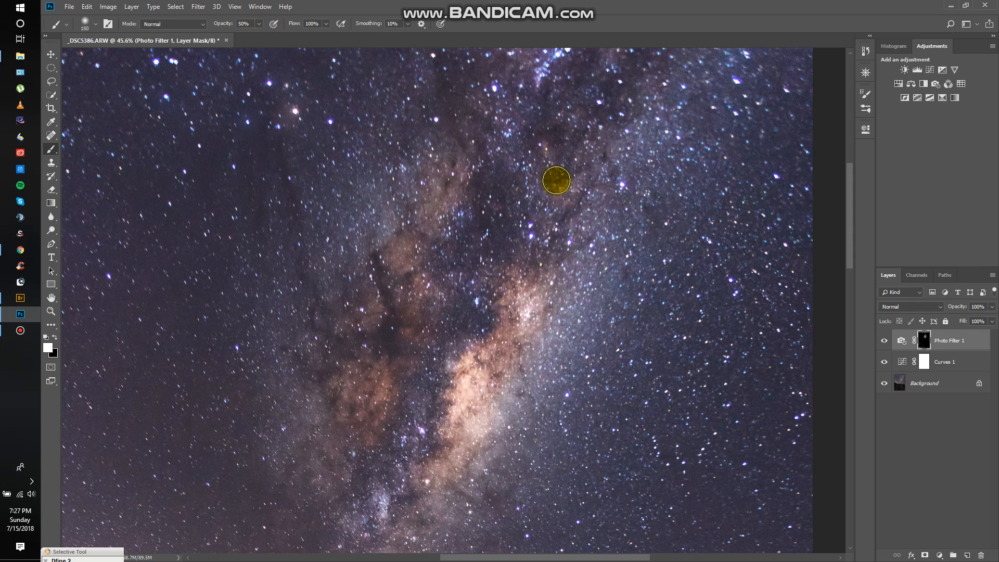
{"action": "left_click_drag", "start_coordinate": [480, 442], "coordinate": [504, 261]}
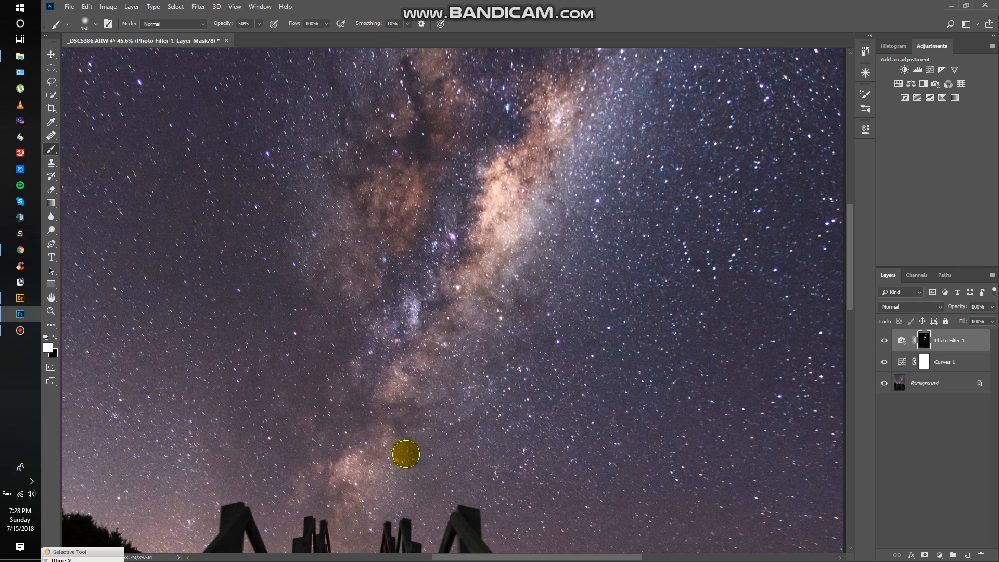
- Fit the whole photo in view and toggle the Photo Filter layer's visibility to compare the image with and without the warming
{"action": "scroll", "coordinate": [604, 397], "scroll_direction": "down", "scroll_amount": 5}
{"action": "scroll", "coordinate": [649, 375], "scroll_direction": "down", "scroll_amount": 3}
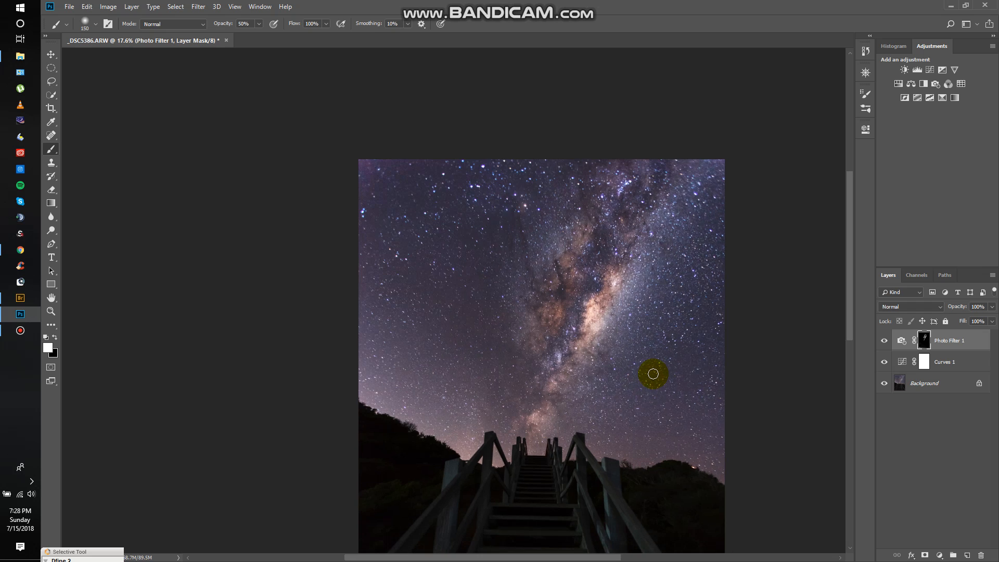
{"action": "key", "text": "ctrl+0"}
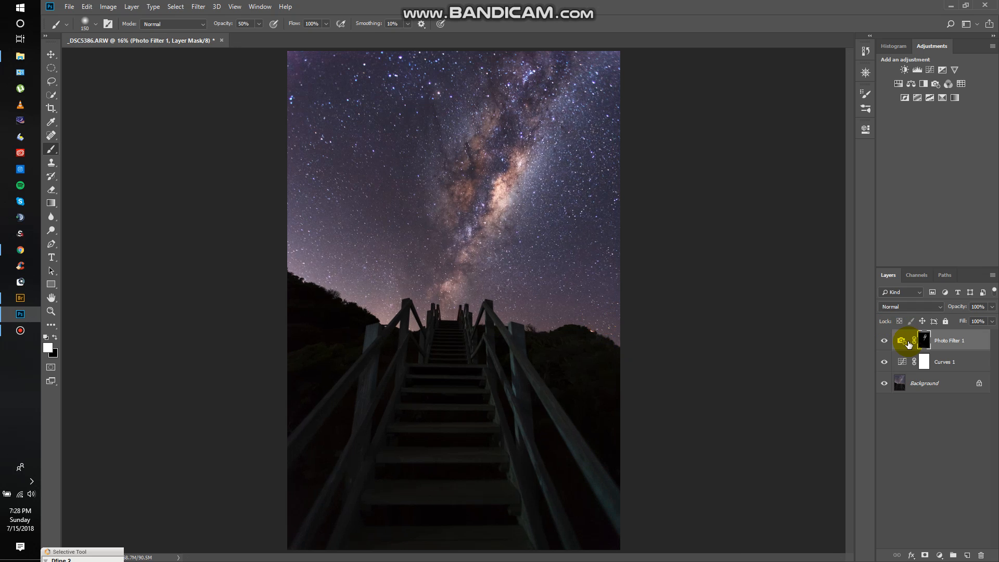
{"action": "left_click", "coordinate": [884, 341]}
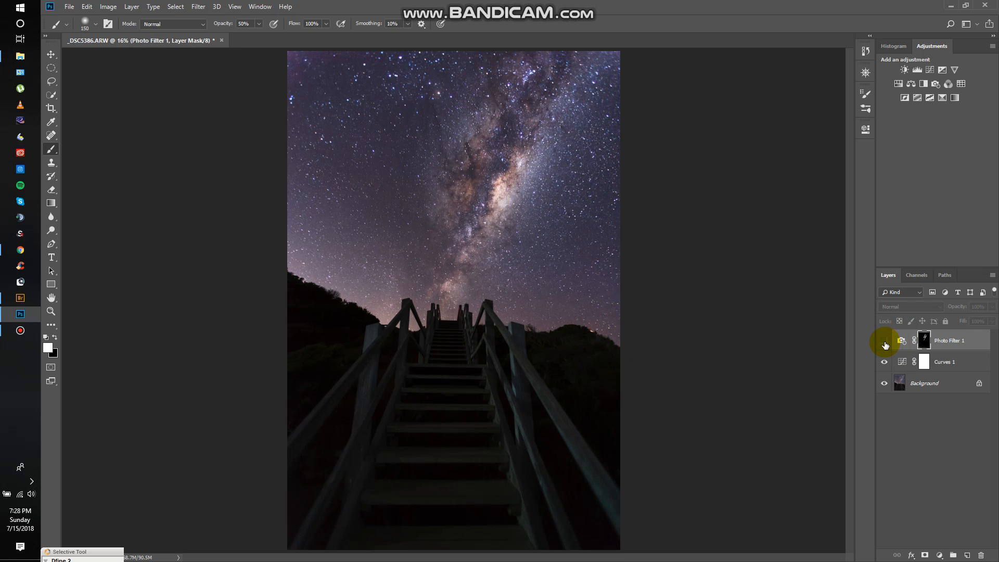
{"action": "left_click", "coordinate": [885, 343]}
{"action": "left_click", "coordinate": [884, 343]}
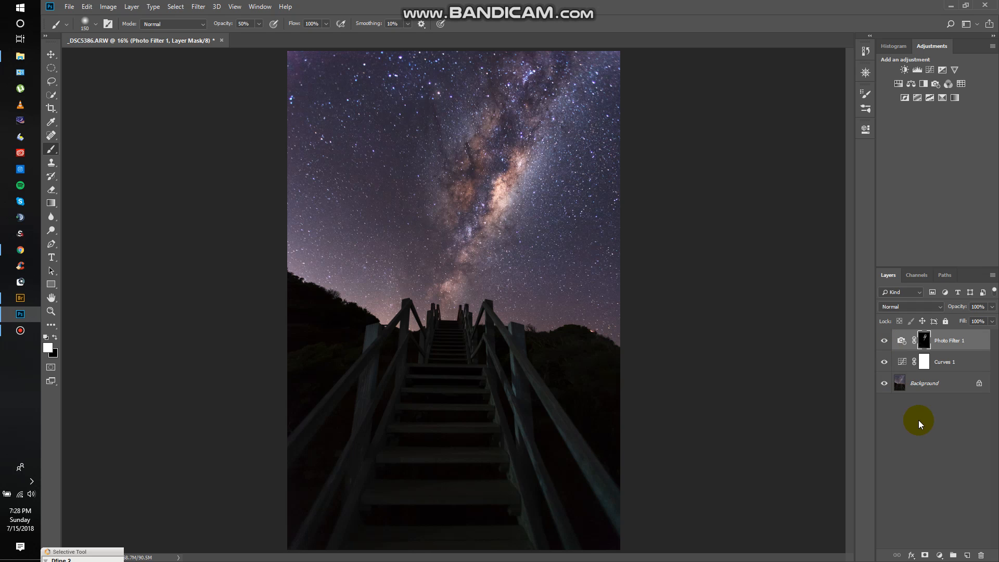
- Add a Brightness/Contrast adjustment layer above the Photo Filter layer and adjust its contrast
{"action": "left_click", "coordinate": [904, 71]}
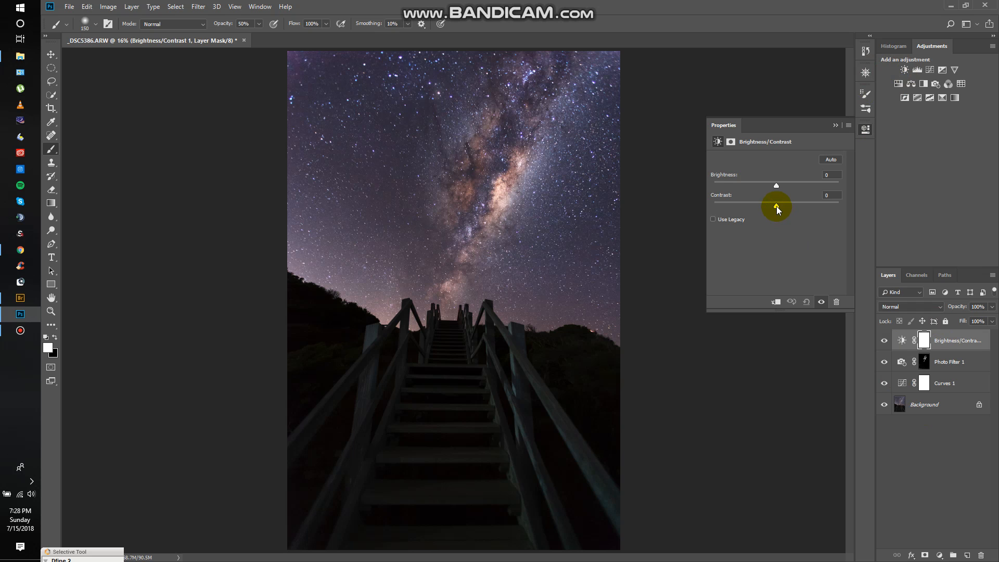
{"action": "left_click", "coordinate": [776, 206]}
{"action": "left_click", "coordinate": [833, 125]}
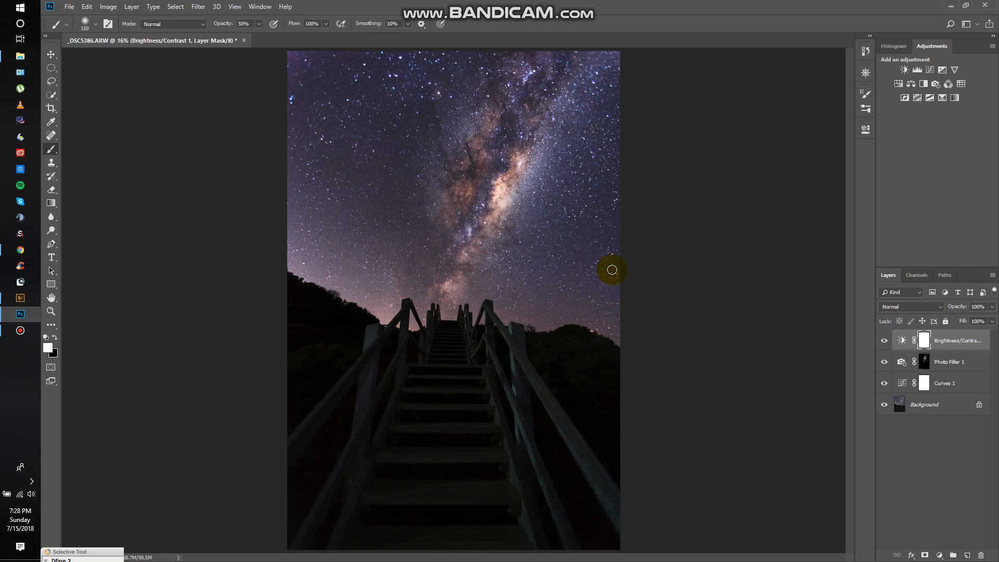
- Add a Color Balance adjustment layer with the midtones Yellow–Blue value at -10, and compare the photo with and without it
{"action": "left_click", "coordinate": [911, 85]}
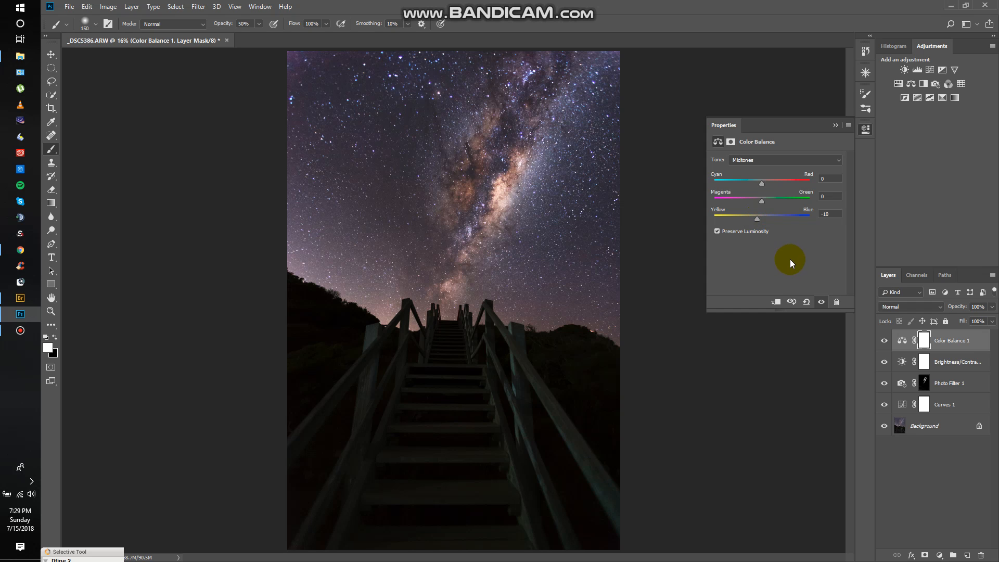
{"action": "left_click", "coordinate": [833, 127]}
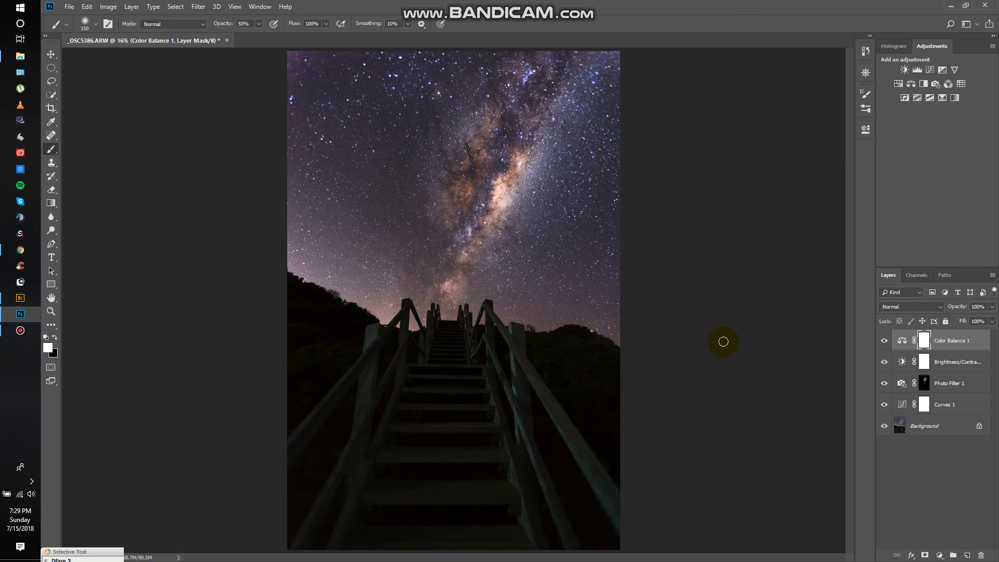
{"action": "left_click", "coordinate": [883, 341]}
{"action": "left_click", "coordinate": [883, 341]}
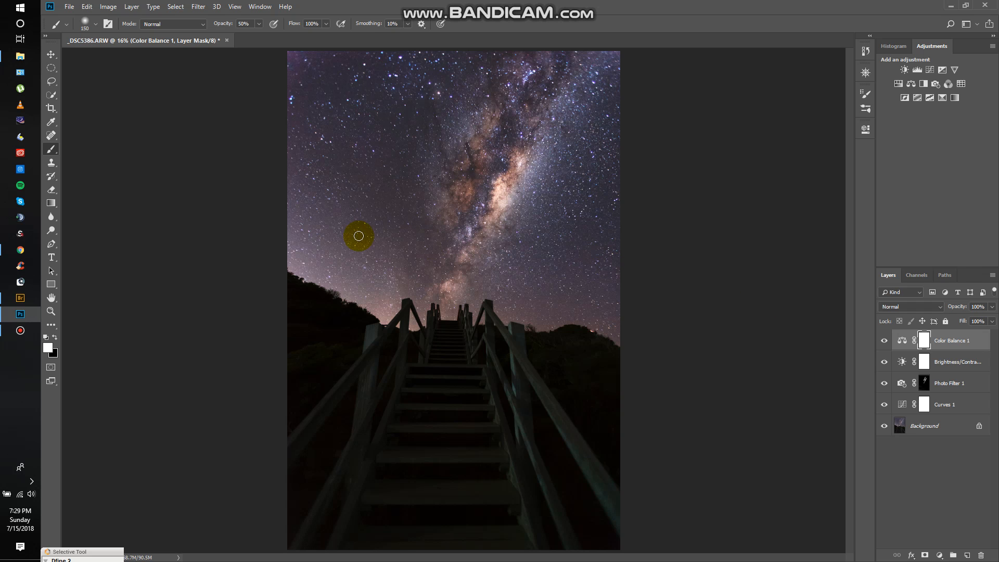
- Create a new layer named D&B in Overlay mode, filled with the Overlay-neutral 50% gray
{"action": "left_click", "coordinate": [133, 9]}
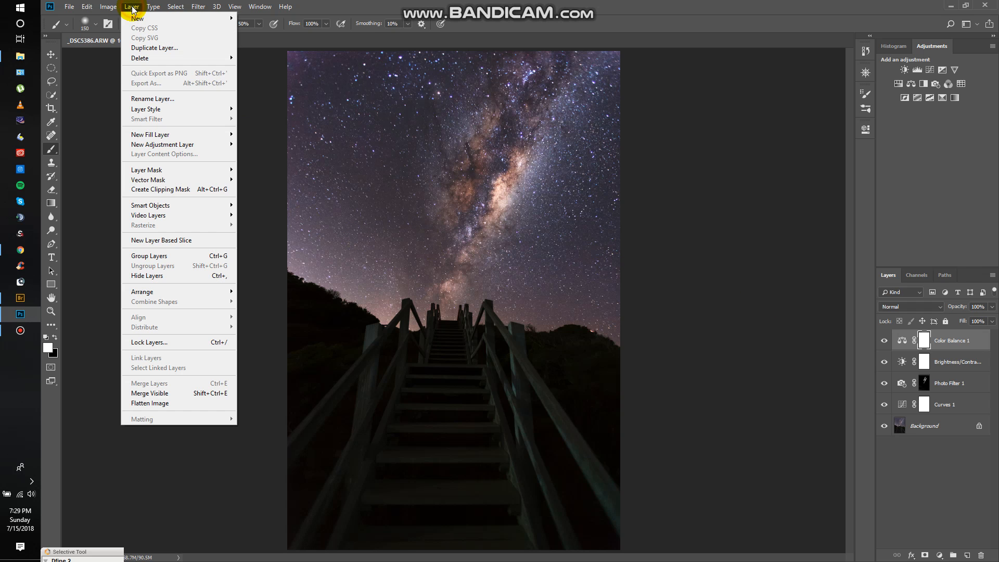
{"action": "mouse_move", "coordinate": [140, 20]}
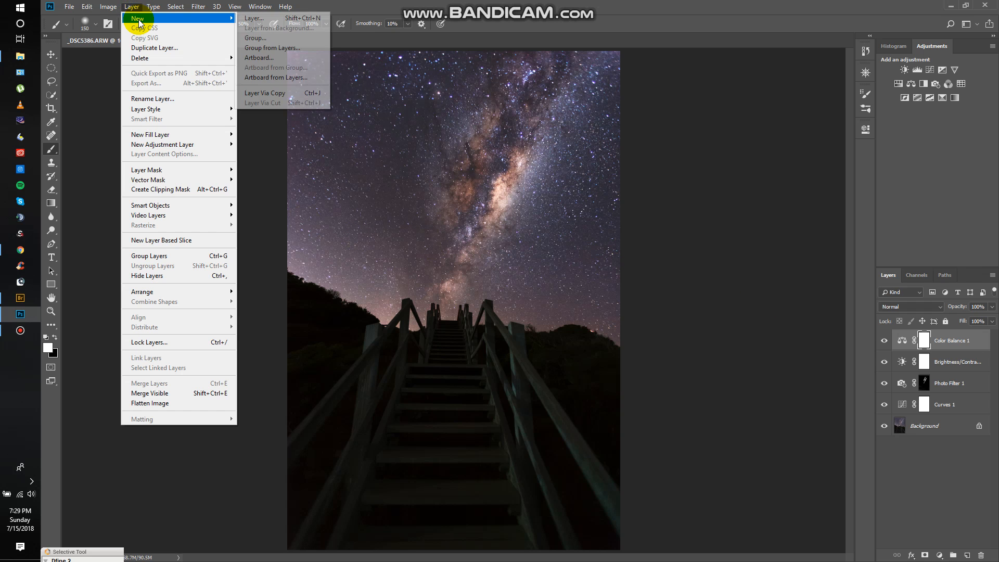
{"action": "left_click", "coordinate": [251, 19]}
{"action": "left_click", "coordinate": [470, 164]}
{"action": "left_click_drag", "start_coordinate": [469, 165], "coordinate": [425, 165]}
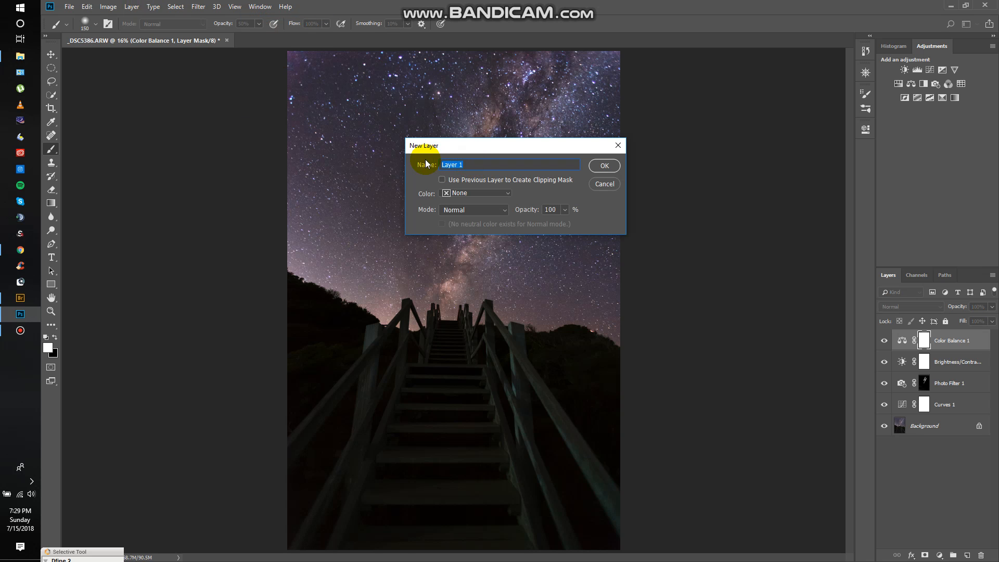
{"action": "type", "text": "D&"}
{"action": "type", "text": "B"}
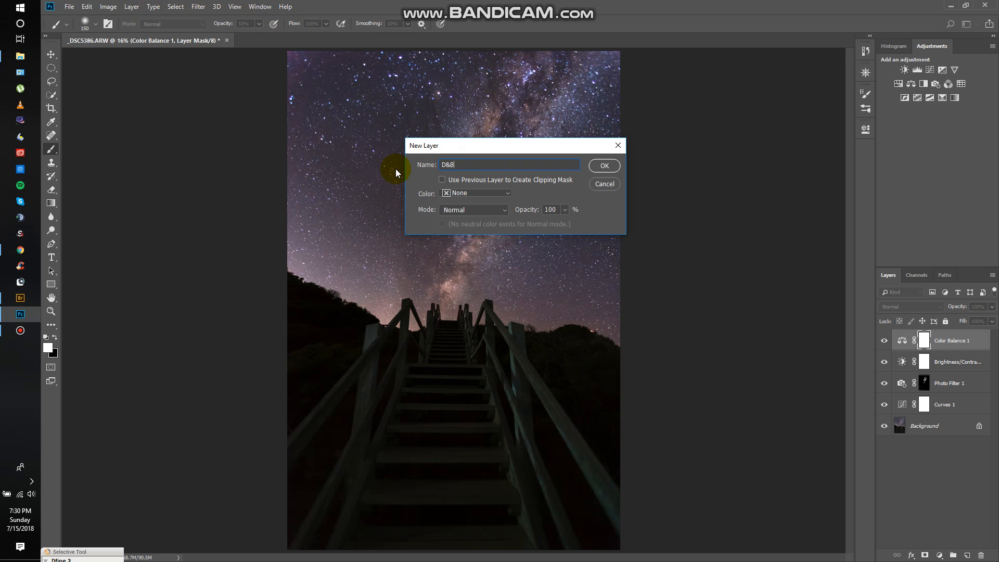
{"action": "left_click", "coordinate": [479, 210]}
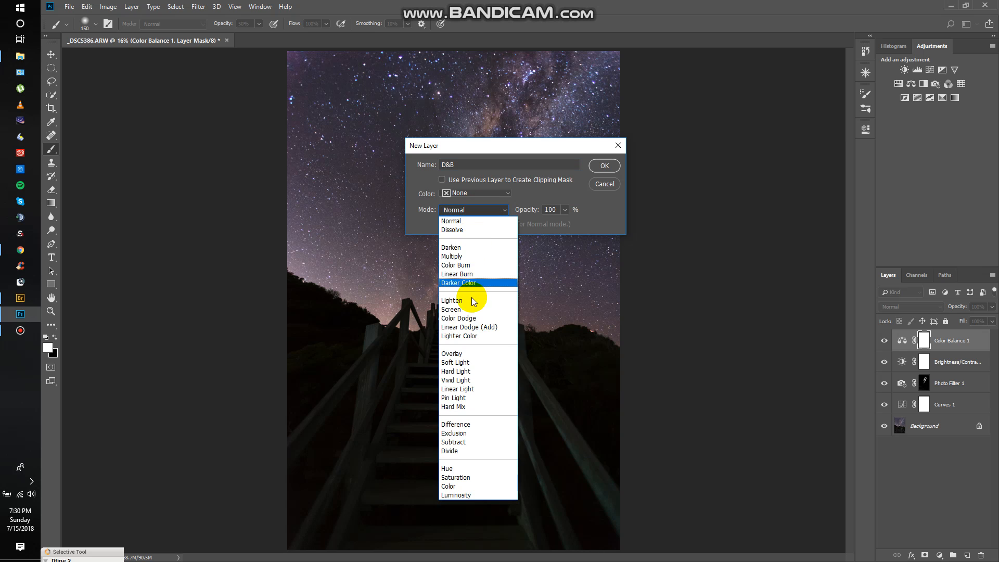
{"action": "left_click", "coordinate": [475, 355]}
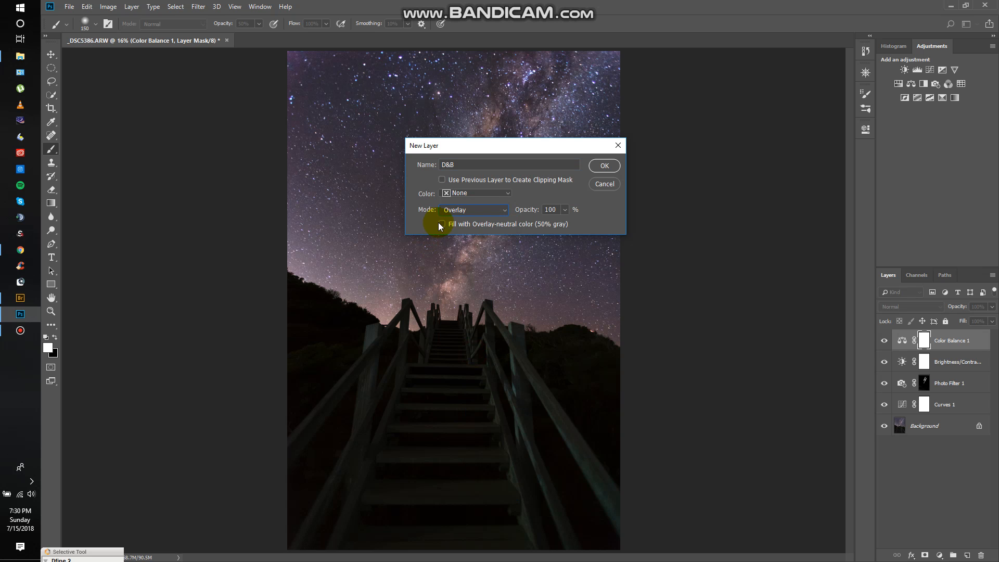
{"action": "left_click", "coordinate": [443, 224]}
{"action": "left_click", "coordinate": [605, 165]}
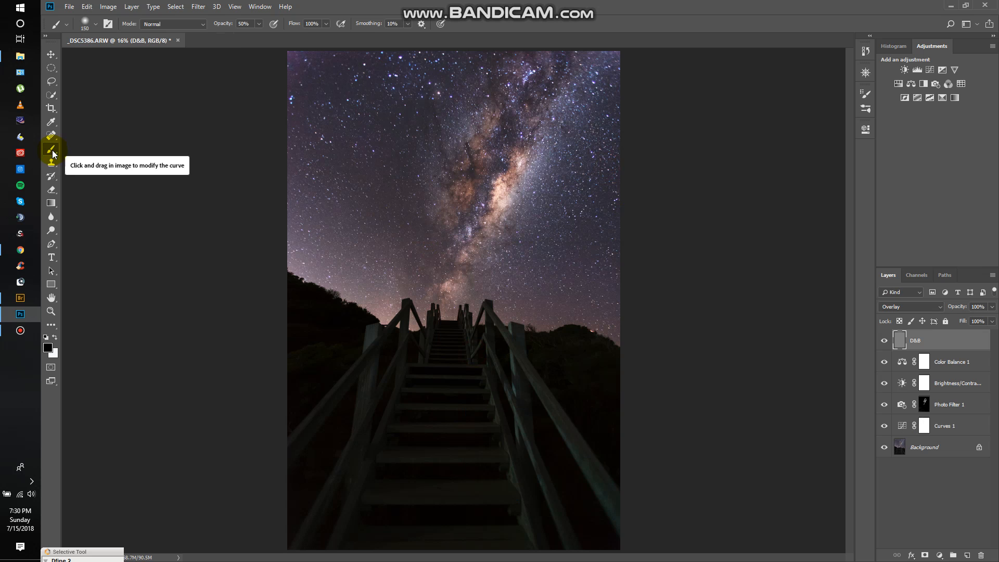
- Darken the sky beside the Milky Way on the D&B layer with a black 1600 px brush at 10% opacity, and reduce the brush to 900 px
{"action": "left_click", "coordinate": [258, 23]}
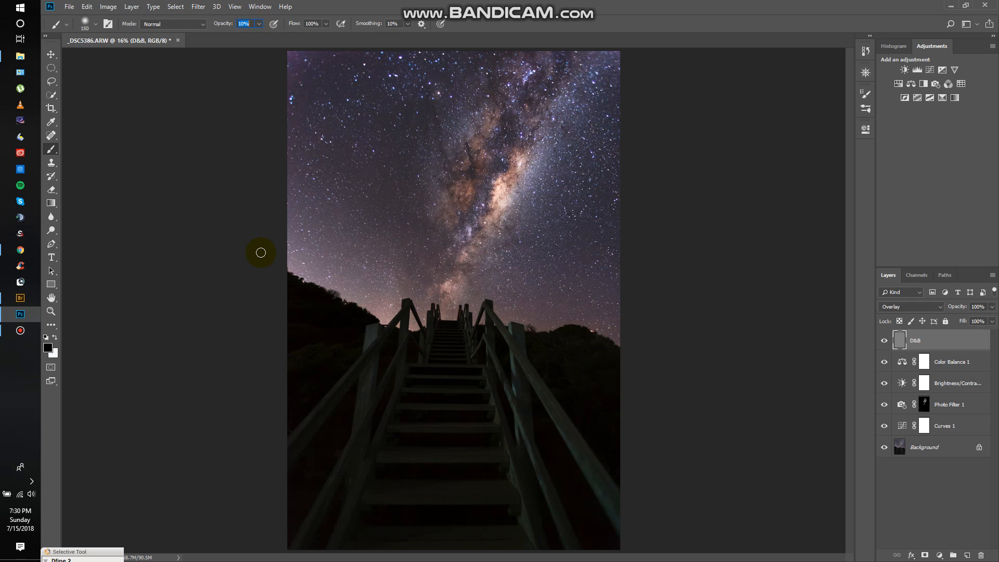
{"action": "left_click", "coordinate": [261, 248]}
{"action": "key", "text": "bracketright"}
{"action": "key", "text": "bracketright"}
{"action": "key", "text": "bracketright"}
{"action": "key", "text": "bracketright"}
{"action": "key", "text": "bracketright"}
{"action": "key", "text": "bracketright"}
{"action": "key", "text": "bracketright"}
{"action": "key", "text": "bracketright"}
{"action": "key", "text": "bracketright"}
{"action": "key", "text": "bracketright"}
{"action": "key", "text": "bracketright"}
{"action": "key", "text": "bracketright"}
{"action": "key", "text": "bracketright"}
{"action": "key", "text": "bracketright"}
{"action": "key", "text": "bracketright"}
{"action": "key", "text": "bracketright"}
{"action": "key", "text": "bracketright"}
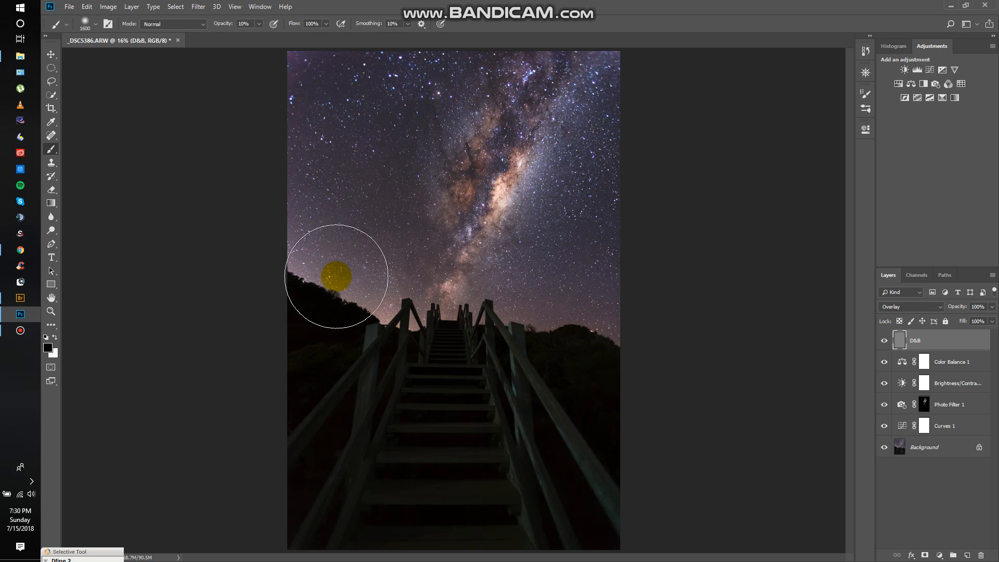
{"action": "mouse_move", "coordinate": [375, 300]}
{"action": "left_mouse_down"}
{"action": "mouse_move", "coordinate": [303, 277]}
{"action": "mouse_move", "coordinate": [502, 372]}
{"action": "mouse_move", "coordinate": [521, 322]}
{"action": "mouse_move", "coordinate": [645, 322]}
{"action": "mouse_move", "coordinate": [611, 292]}
{"action": "mouse_move", "coordinate": [534, 304]}
{"action": "mouse_move", "coordinate": [556, 319]}
{"action": "mouse_move", "coordinate": [541, 319]}
{"action": "mouse_move", "coordinate": [601, 313]}
{"action": "mouse_move", "coordinate": [593, 245]}
{"action": "mouse_move", "coordinate": [598, 282]}
{"action": "mouse_move", "coordinate": [582, 315]}
{"action": "mouse_move", "coordinate": [498, 334]}
{"action": "mouse_move", "coordinate": [412, 326]}
{"action": "mouse_move", "coordinate": [354, 301]}
{"action": "mouse_move", "coordinate": [363, 266]}
{"action": "mouse_move", "coordinate": [259, 222]}
{"action": "mouse_move", "coordinate": [276, 166]}
{"action": "mouse_move", "coordinate": [260, 122]}
{"action": "mouse_move", "coordinate": [279, 75]}
{"action": "mouse_move", "coordinate": [302, 75]}
{"action": "mouse_move", "coordinate": [277, 63]}
{"action": "mouse_move", "coordinate": [316, 55]}
{"action": "mouse_move", "coordinate": [276, 60]}
{"action": "mouse_move", "coordinate": [613, 67]}
{"action": "mouse_move", "coordinate": [629, 56]}
{"action": "mouse_move", "coordinate": [698, 114]}
{"action": "left_mouse_up"}
{"action": "key", "text": "bracketleft"}
{"action": "key", "text": "bracketleft"}
{"action": "key", "text": "bracketleft"}
{"action": "key", "text": "bracketleft"}
{"action": "key", "text": "bracketleft"}
{"action": "key", "text": "bracketleft"}
{"action": "key", "text": "bracketleft"}
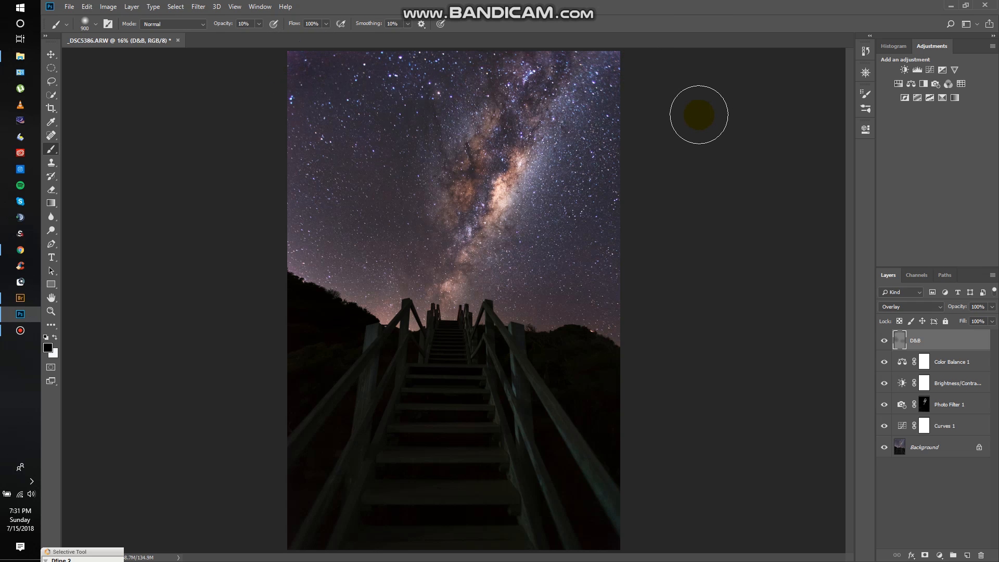
- Toggle the D&B layer's visibility to compare the sky before and after the darkening
{"action": "left_click", "coordinate": [884, 341]}
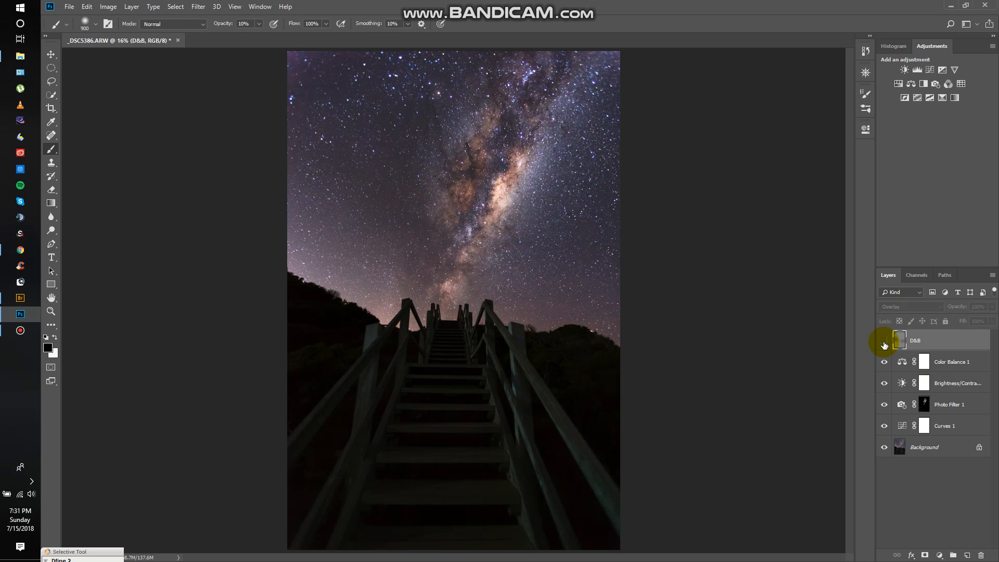
{"action": "left_click", "coordinate": [884, 343]}
{"action": "left_click", "coordinate": [885, 342]}
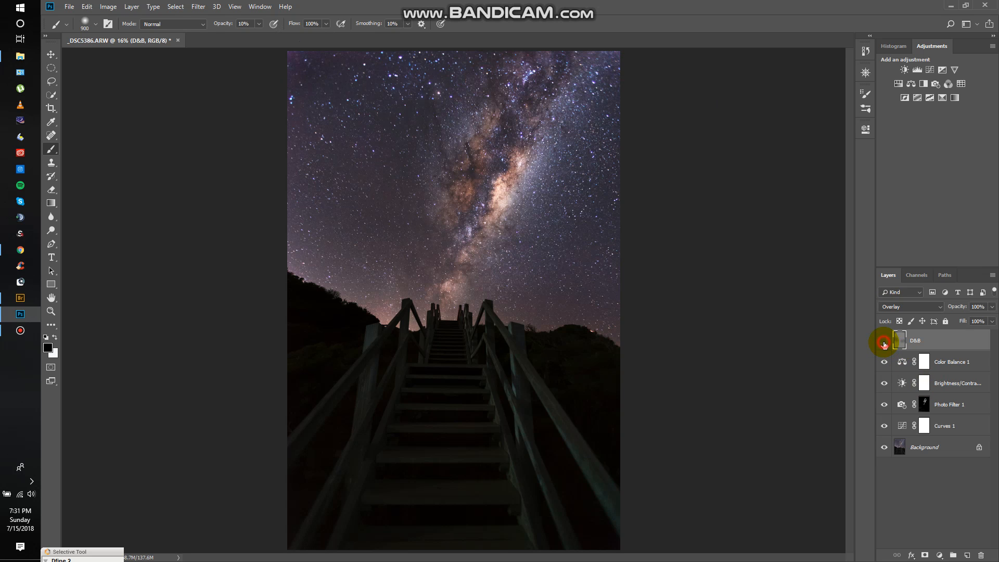
{"action": "left_click", "coordinate": [884, 342]}
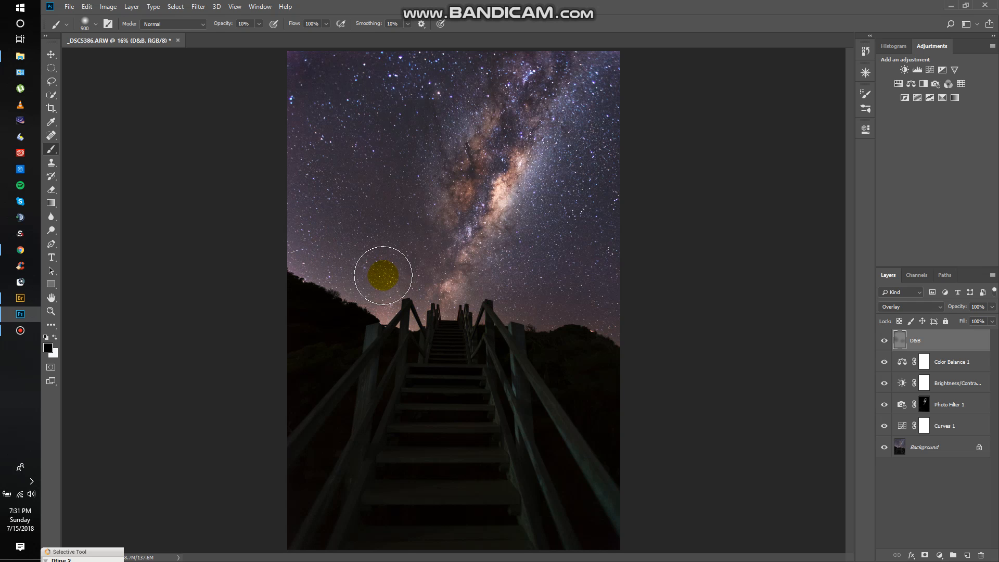
- Darken the sky along the horizon and photo edges further on the D&B layer with a black 1500 px brush at 5% opacity
{"action": "left_click", "coordinate": [259, 25]}
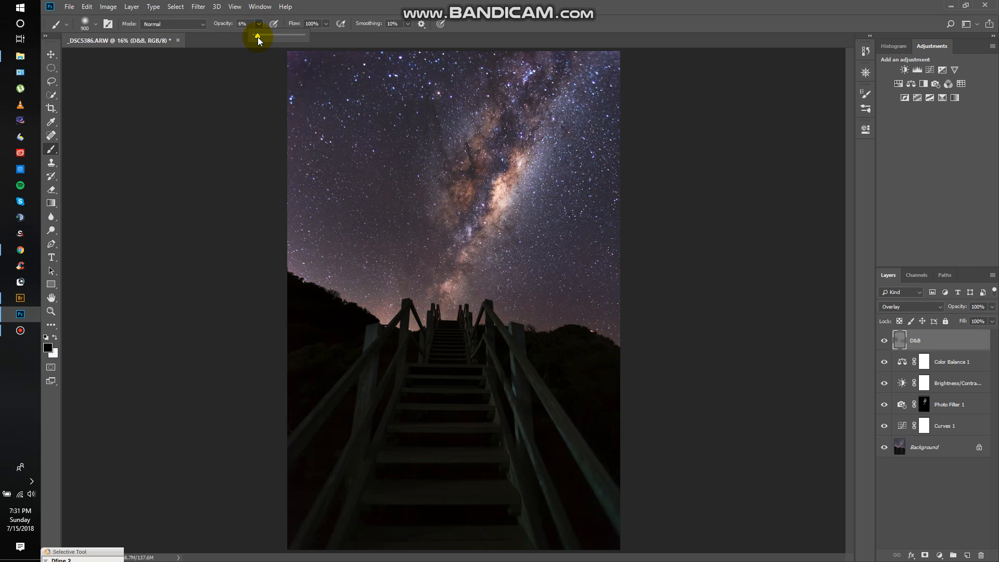
{"action": "left_click", "coordinate": [259, 25]}
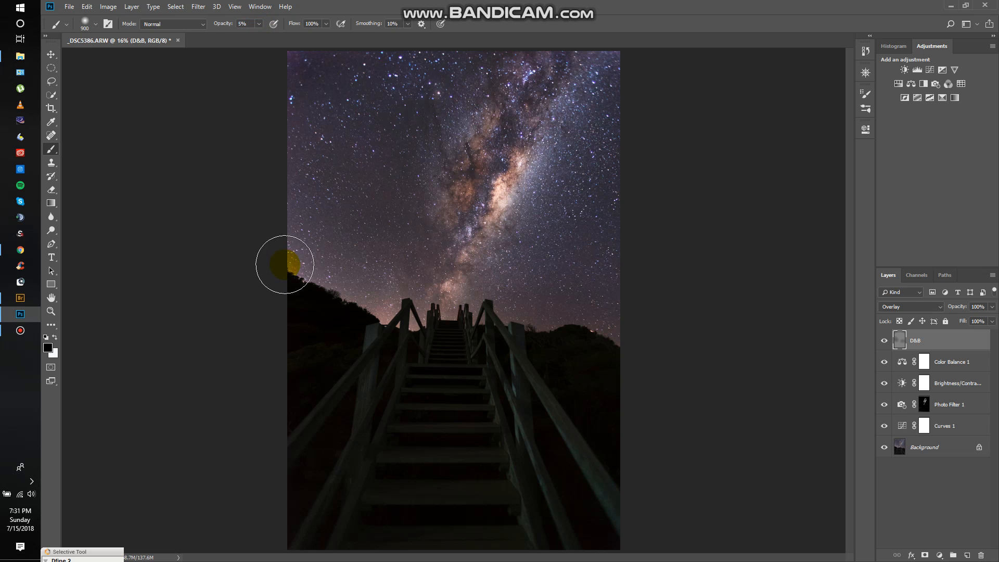
{"action": "key", "text": "bracketright"}
{"action": "key", "text": "bracketright"}
{"action": "key", "text": "bracketright"}
{"action": "key", "text": "bracketright"}
{"action": "key", "text": "bracketright"}
{"action": "key", "text": "bracketright"}
{"action": "left_click", "coordinate": [293, 190]}
{"action": "mouse_move", "coordinate": [293, 191]}
{"action": "left_mouse_down"}
{"action": "mouse_move", "coordinate": [315, 268]}
{"action": "mouse_move", "coordinate": [402, 329]}
{"action": "mouse_move", "coordinate": [281, 262]}
{"action": "mouse_move", "coordinate": [294, 240]}
{"action": "mouse_move", "coordinate": [296, 255]}
{"action": "mouse_move", "coordinate": [370, 325]}
{"action": "mouse_move", "coordinate": [424, 361]}
{"action": "mouse_move", "coordinate": [526, 332]}
{"action": "mouse_move", "coordinate": [531, 315]}
{"action": "mouse_move", "coordinate": [647, 330]}
{"action": "left_mouse_up"}
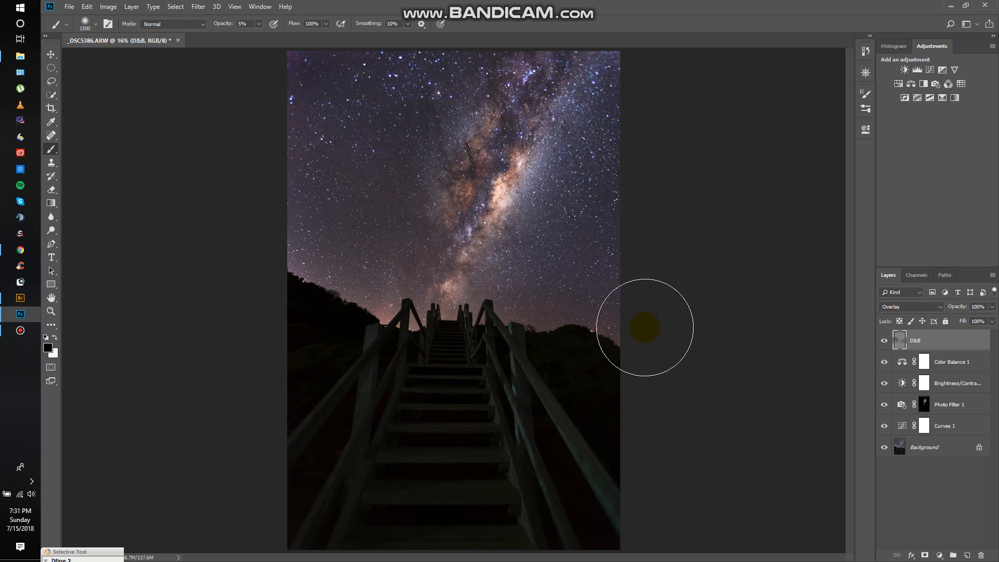